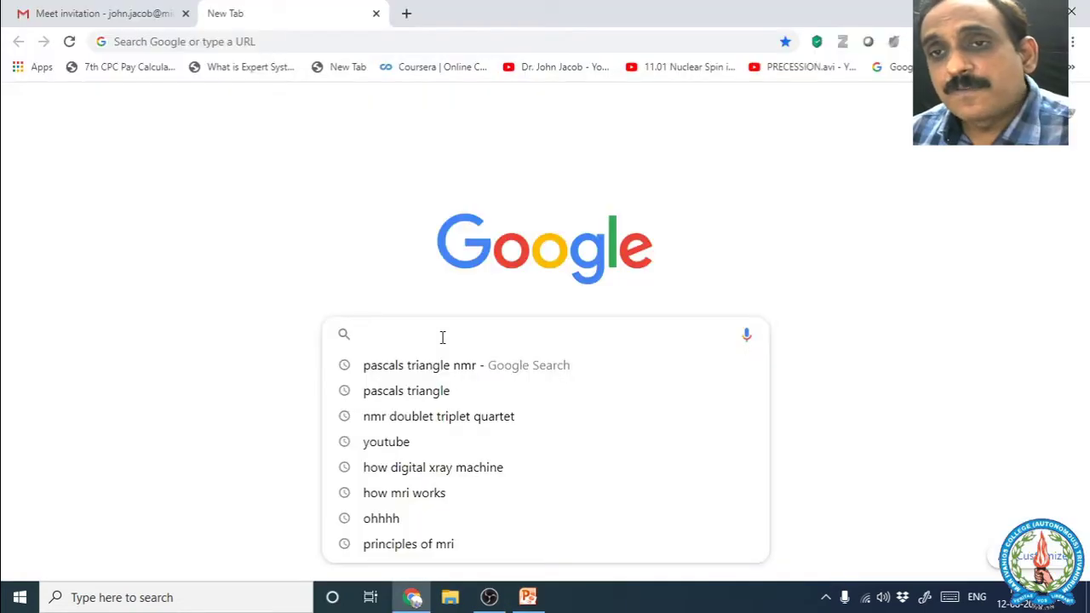
Search the web for "obs download", open the official OBS download page and examine its operating system and installer options.
text(OBS dow)
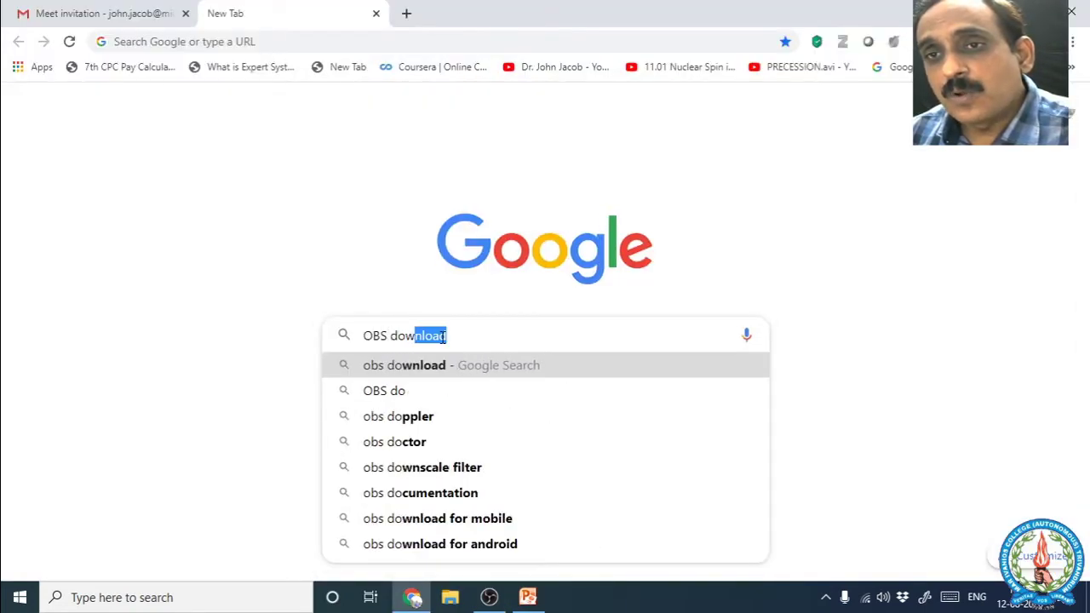
key(Return)
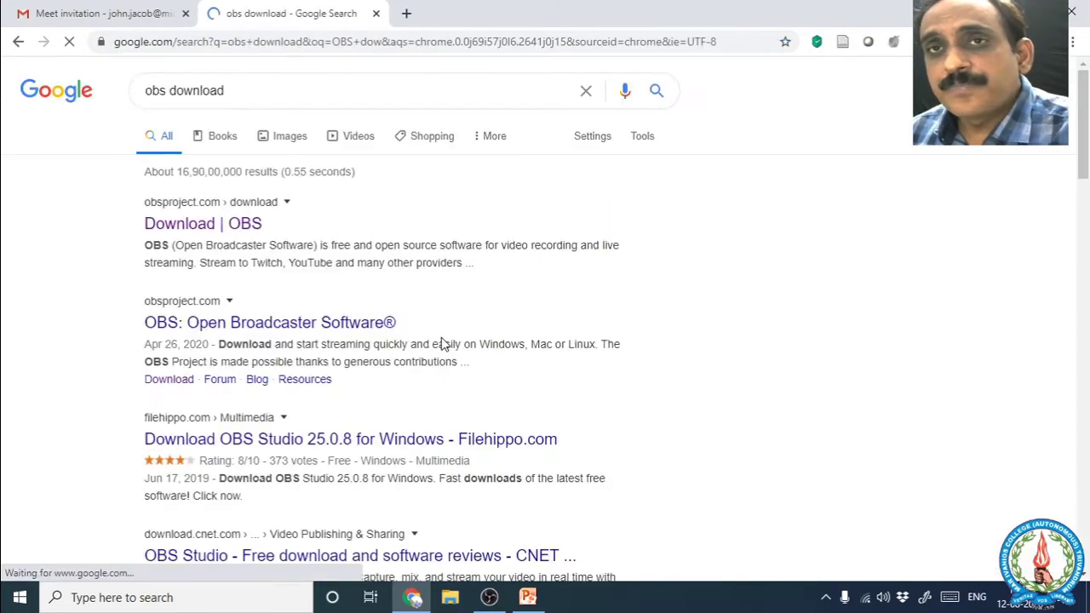
click(196, 225)
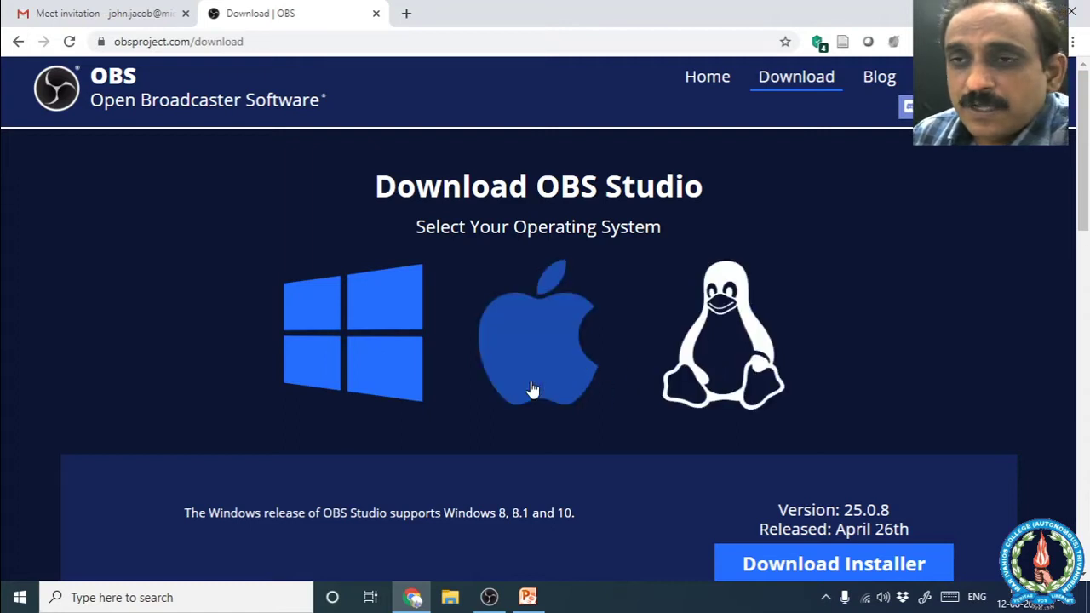
scroll(737, 383, down, 2)
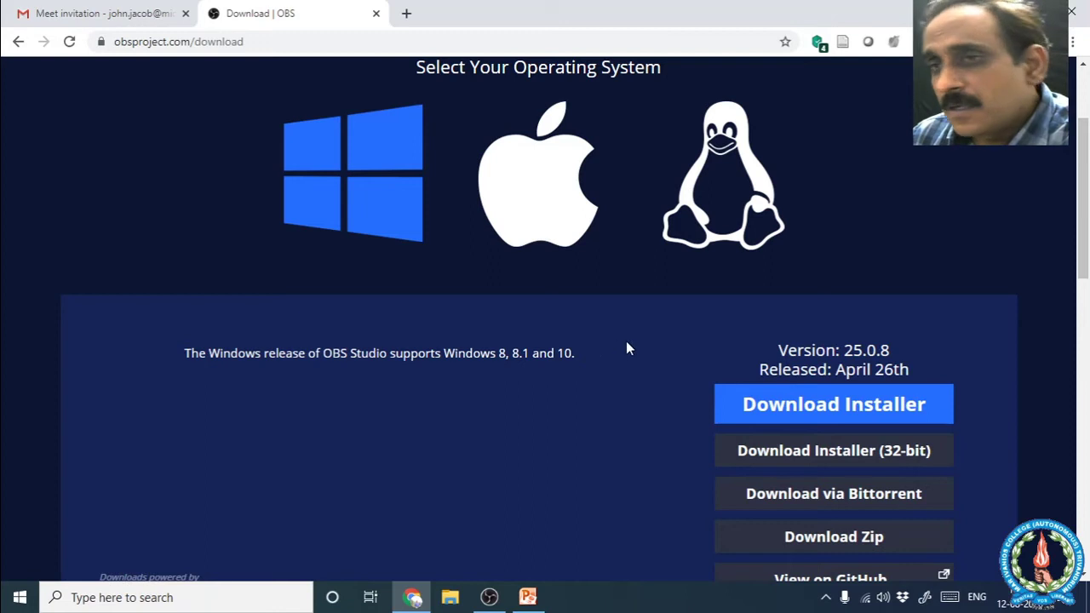
scroll(628, 351, down, 1)
scroll(628, 351, up, 1)
scroll(629, 349, up, 2)
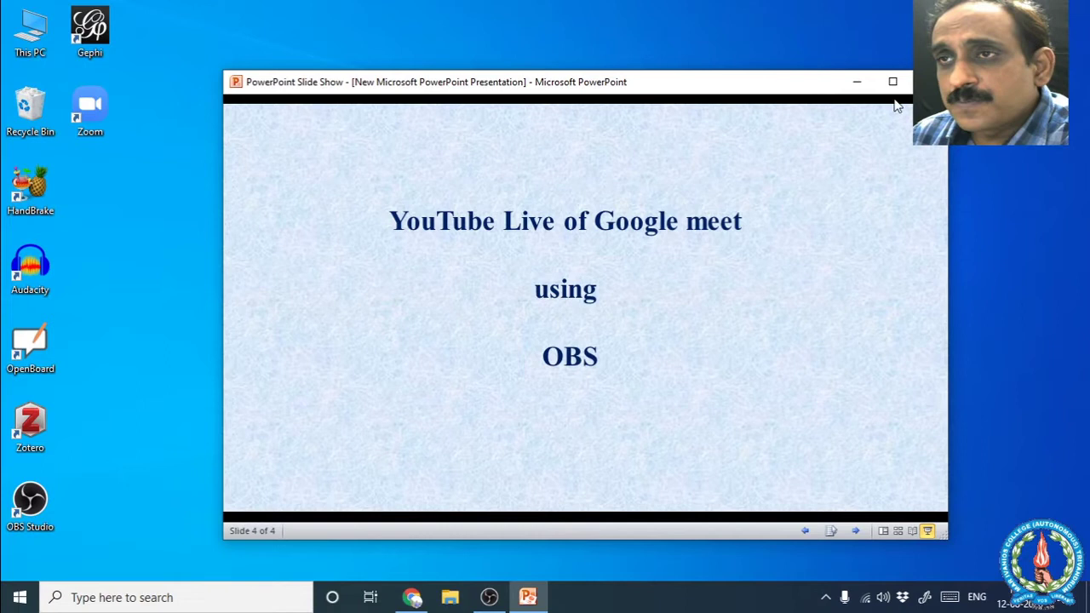
Minimize the PowerPoint slide show, then find and launch OBS Studio (64bit).
click(855, 83)
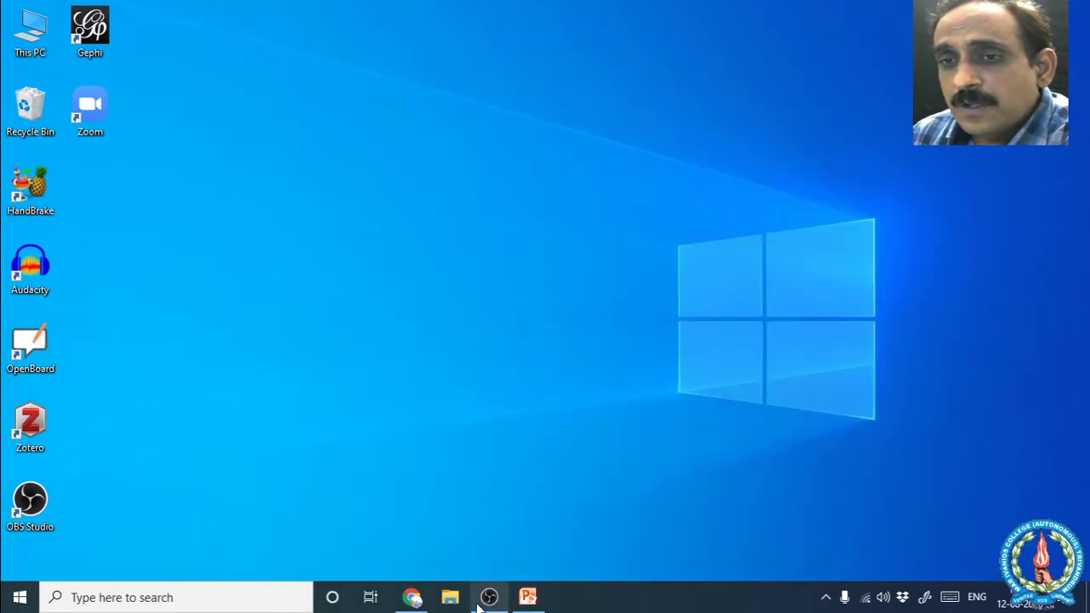
mouse_move(481, 602)
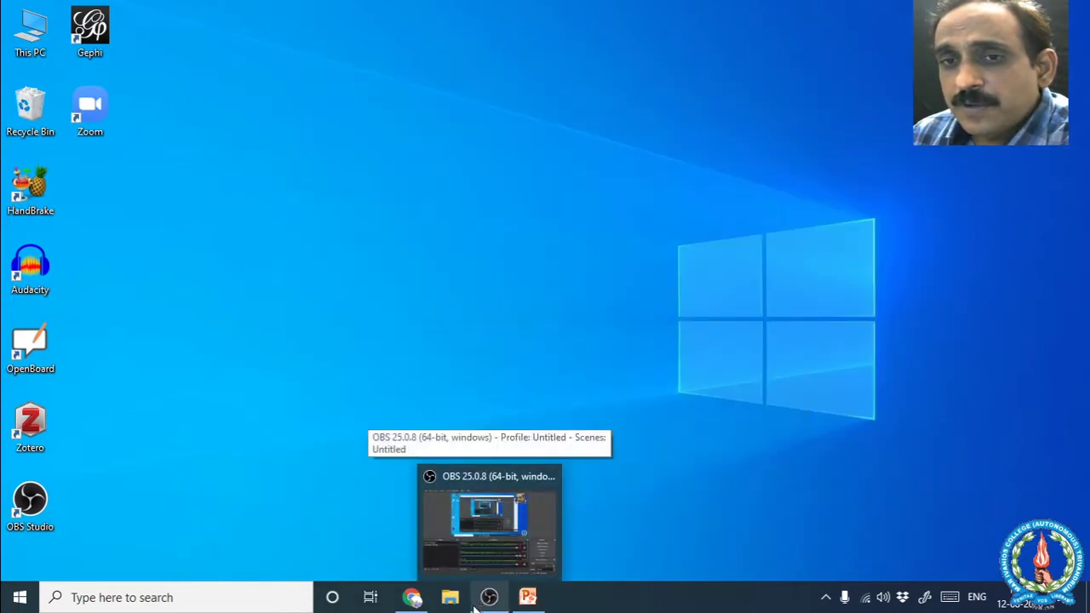
click(177, 599)
text(OBS Studio (64bit)
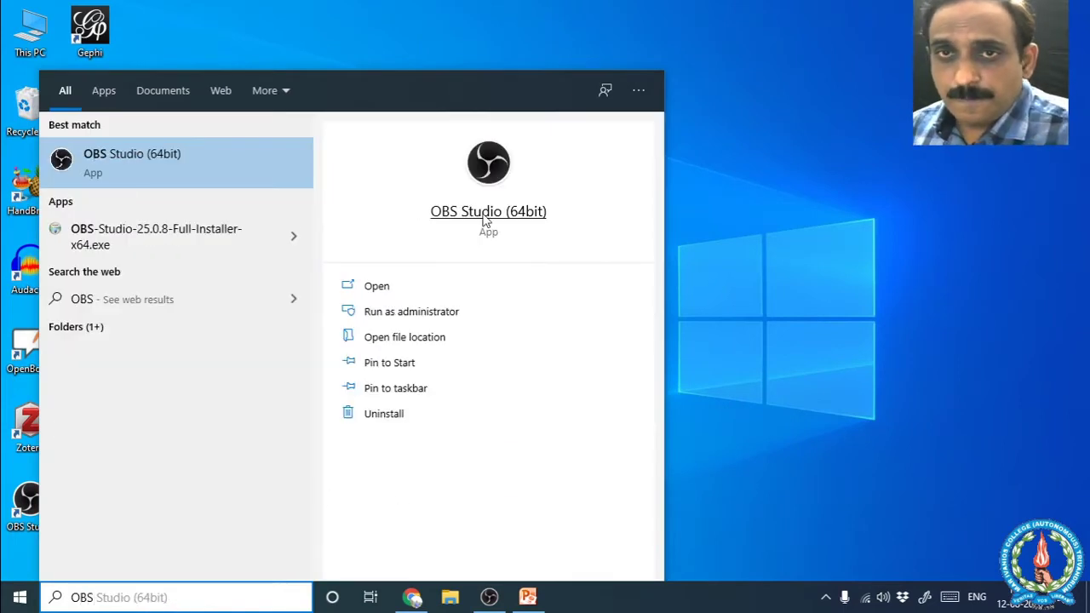
click(483, 216)
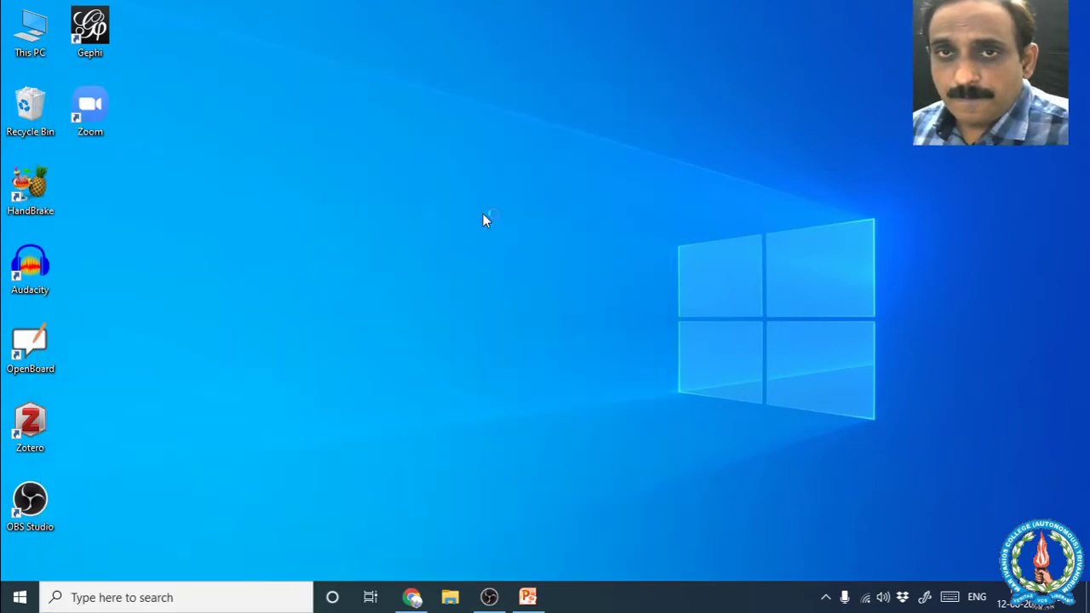
click(612, 317)
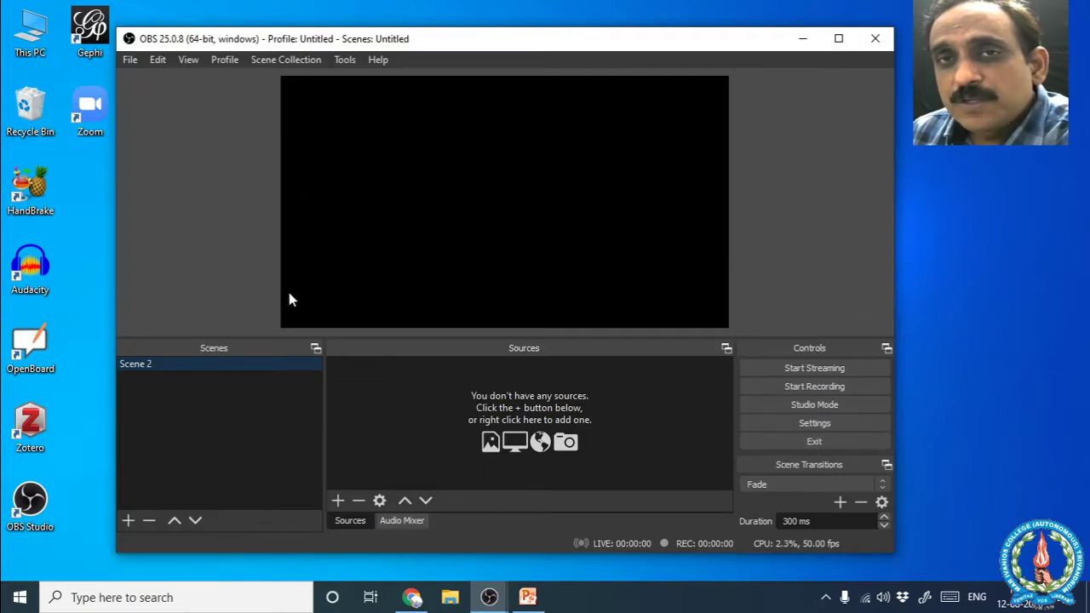
Open the OBS settings, examine the Output, Audio and Video settings, and close the dialog.
click(131, 59)
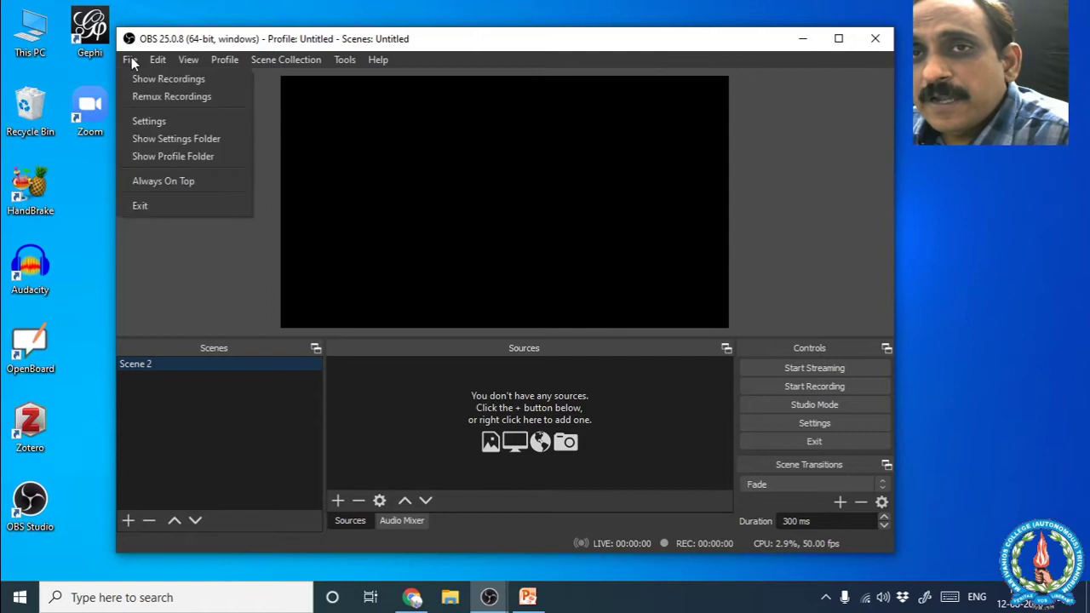
click(141, 121)
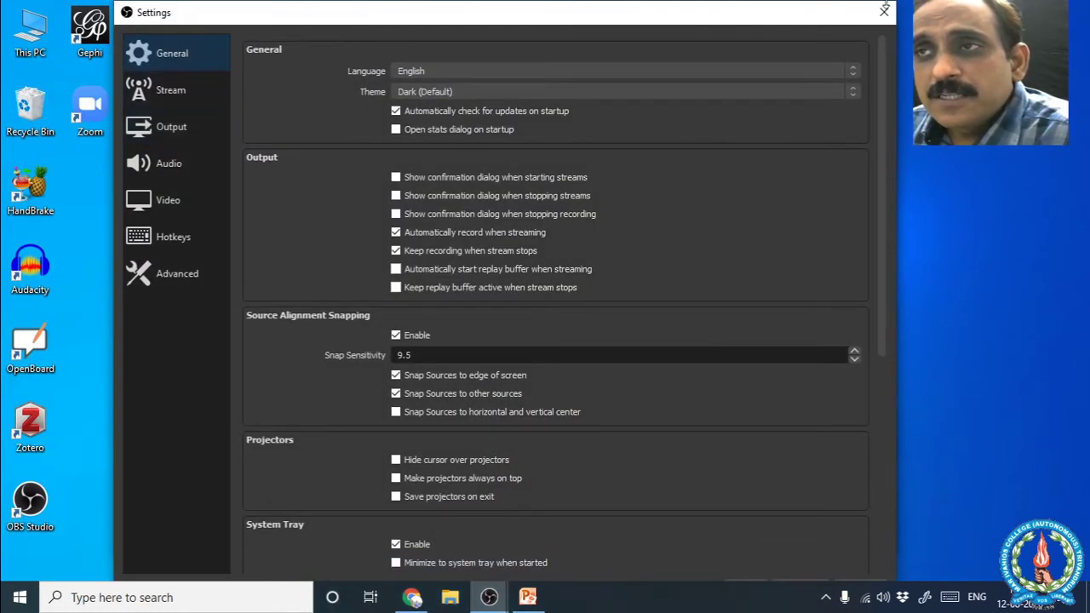
drag(894, 2, 822, 98)
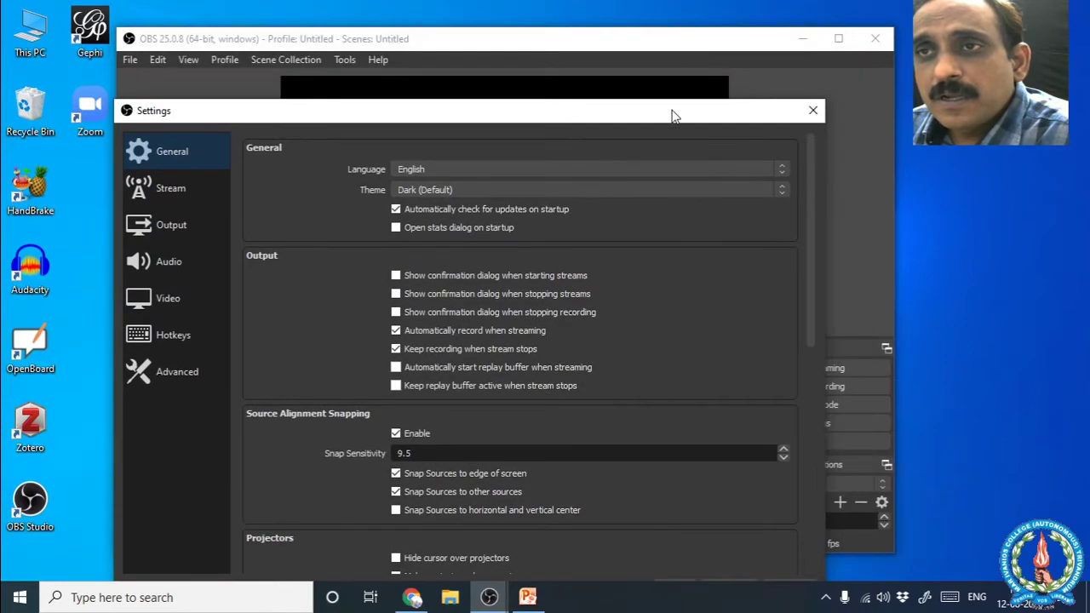
drag(671, 114, 730, 65)
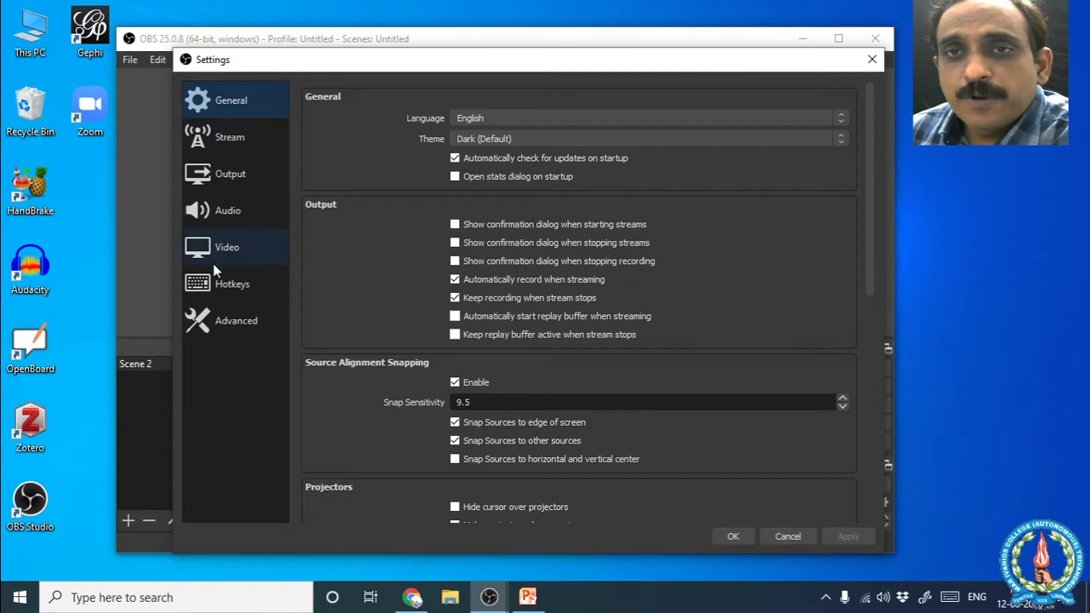
click(220, 177)
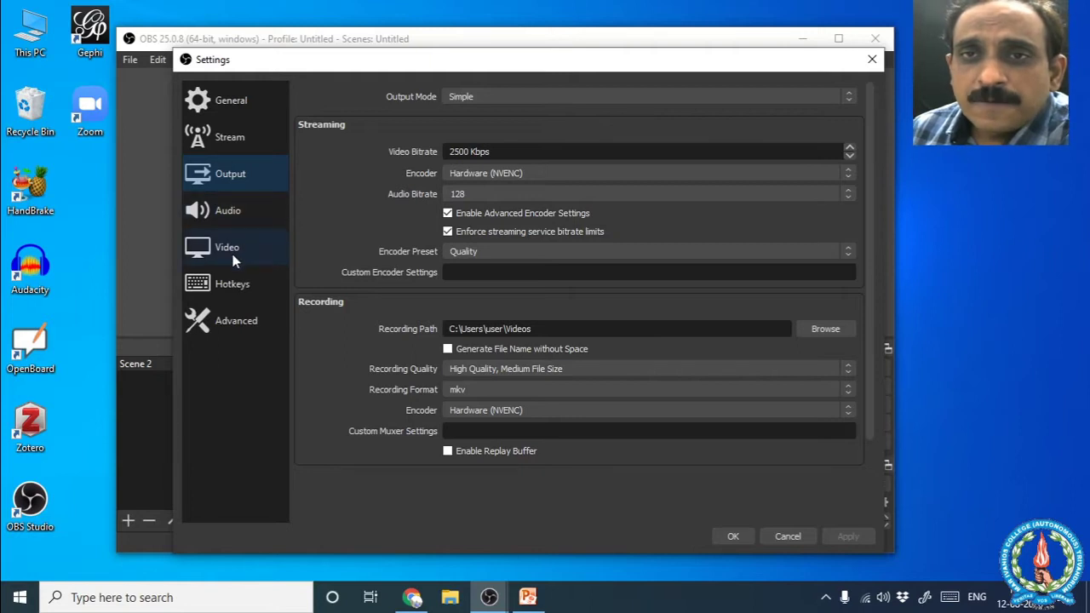
click(226, 215)
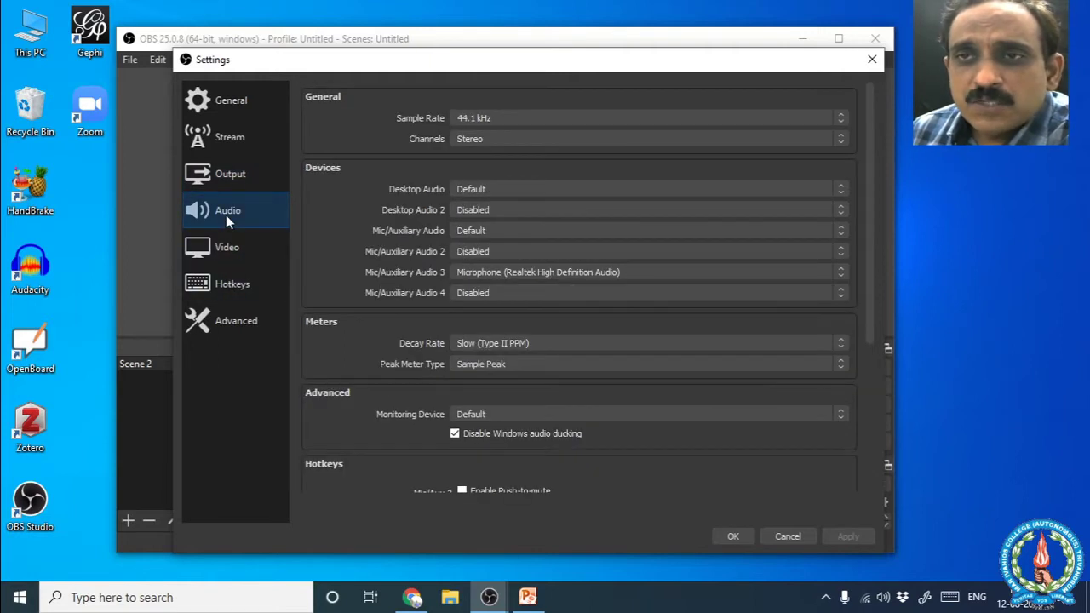
click(226, 263)
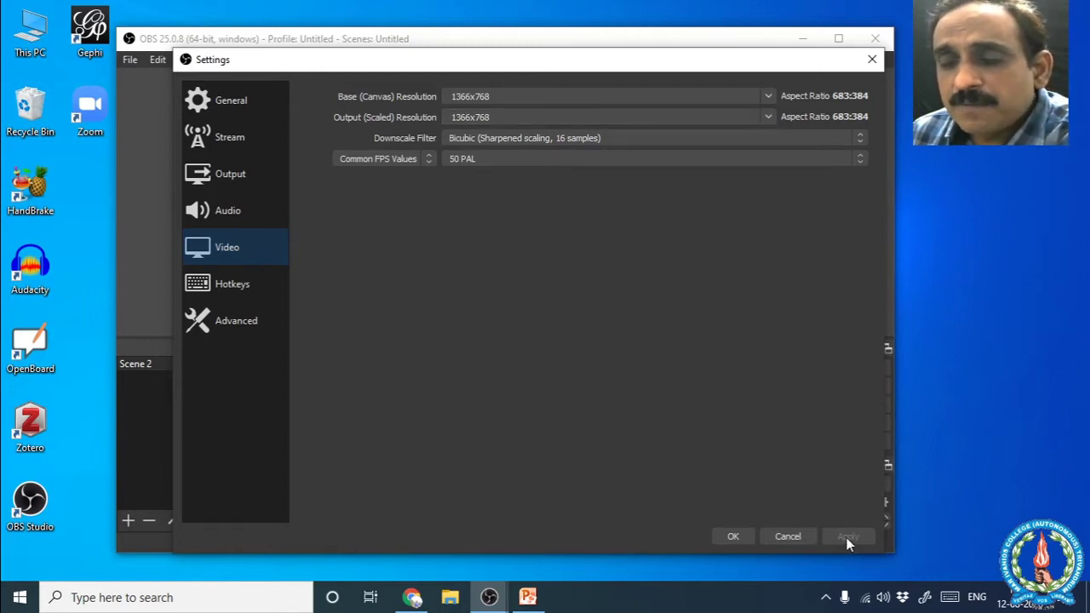
click(730, 536)
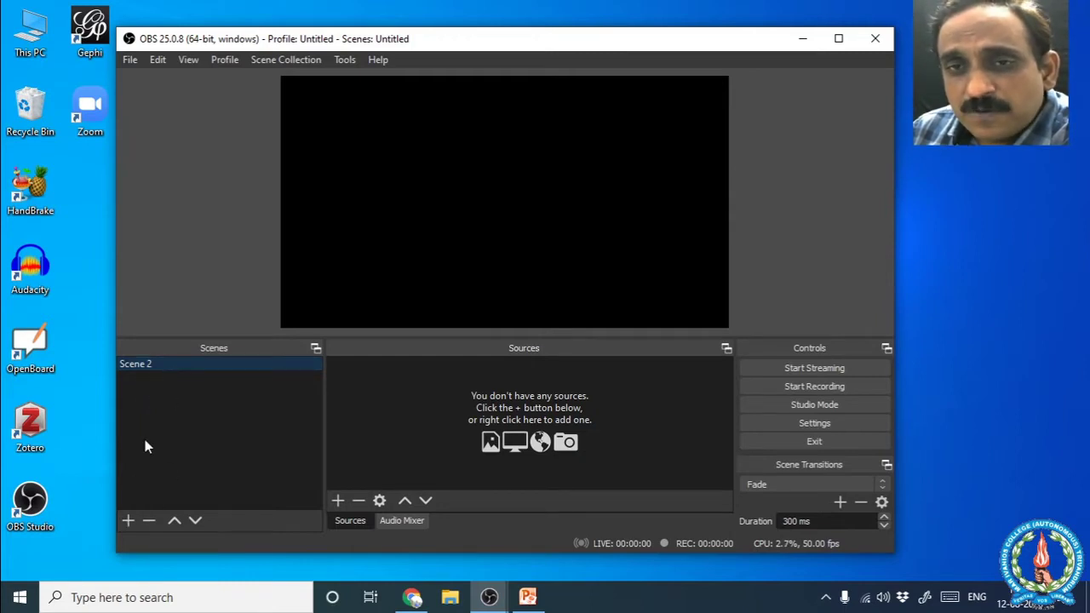
Add a new scene named "youtube".
click(128, 520)
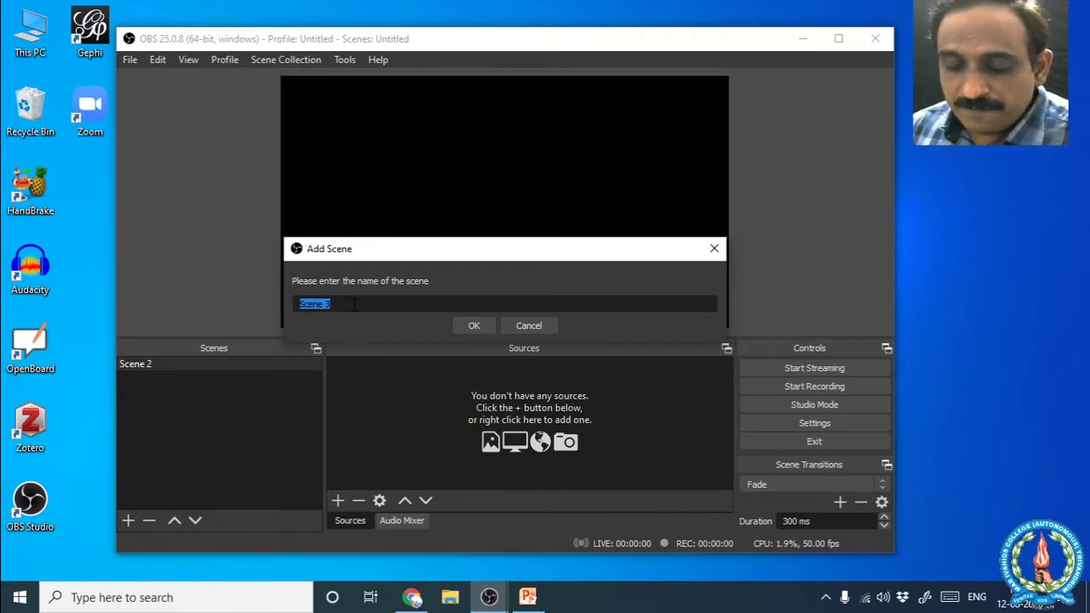
text(youtube)
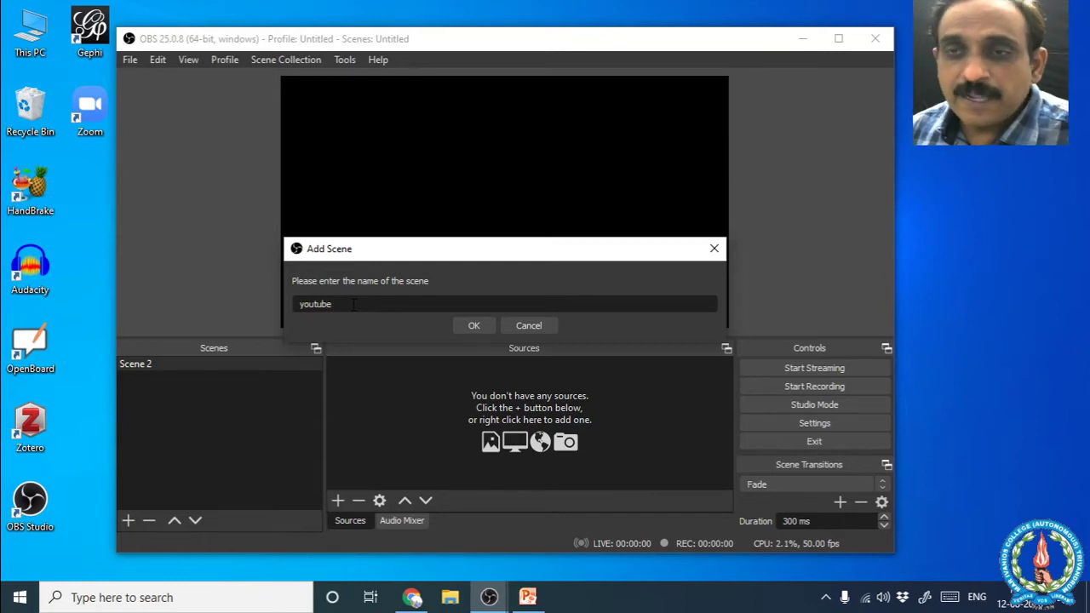
click(474, 327)
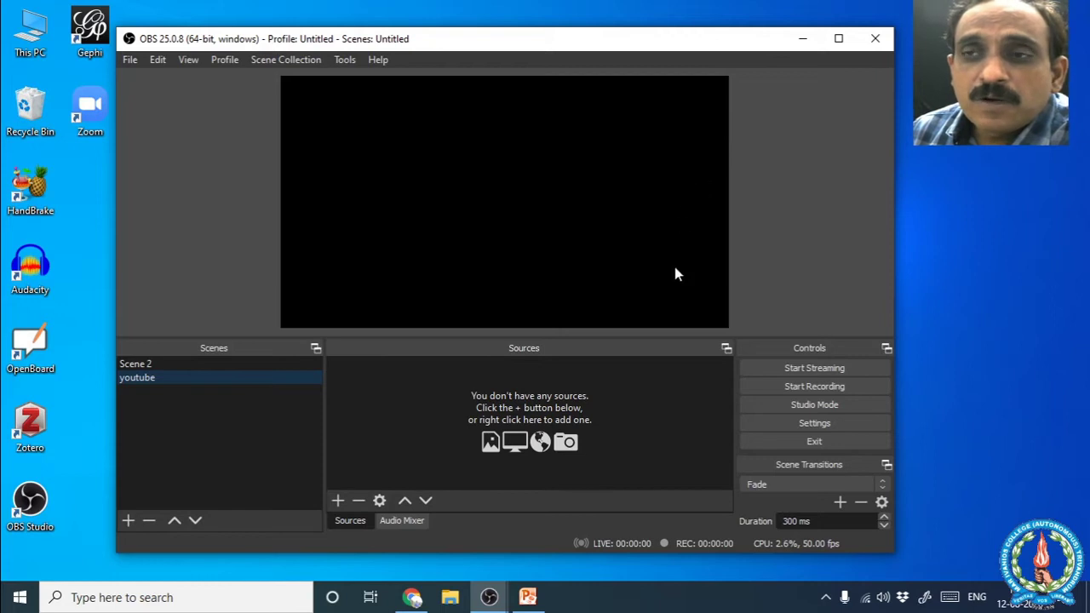
Switch to Chrome and join the Google Meet call from the Gmail invitation link, with microphone and camera off.
click(336, 503)
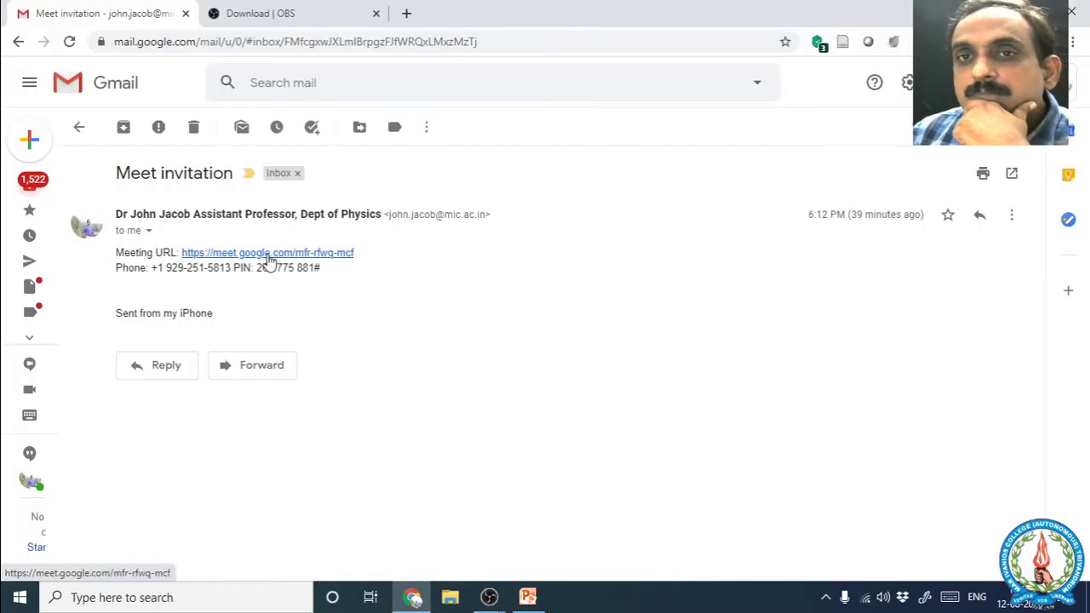
click(268, 255)
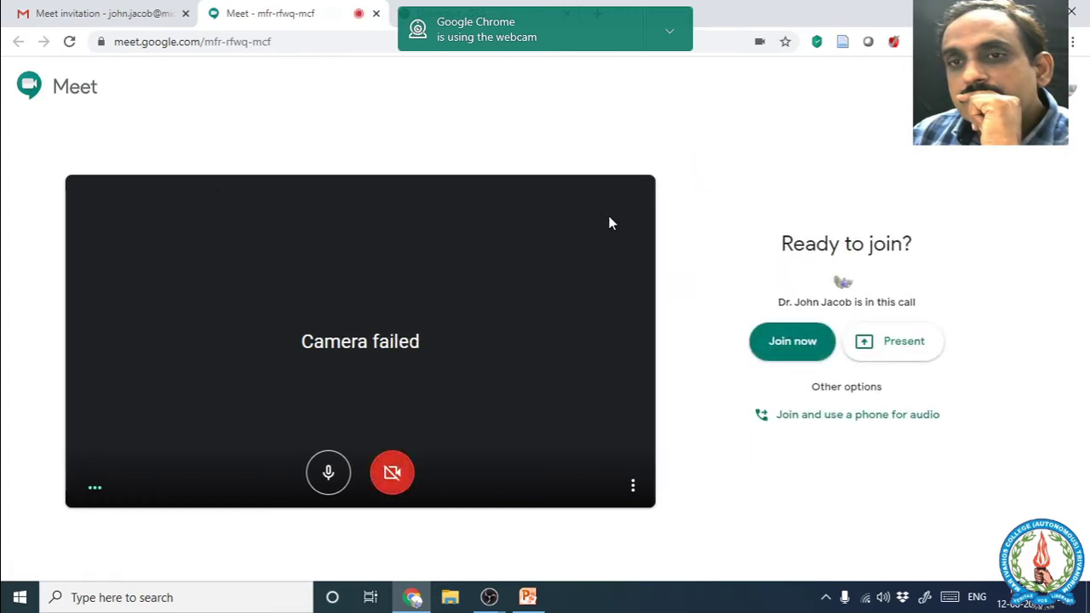
click(792, 343)
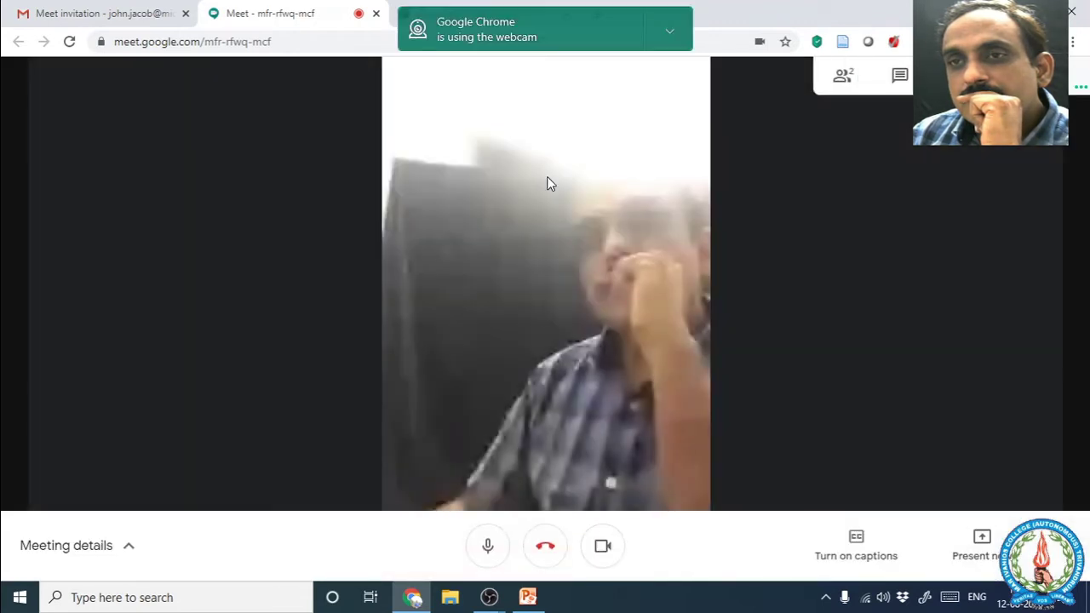
key(ctrl+e)
click(669, 30)
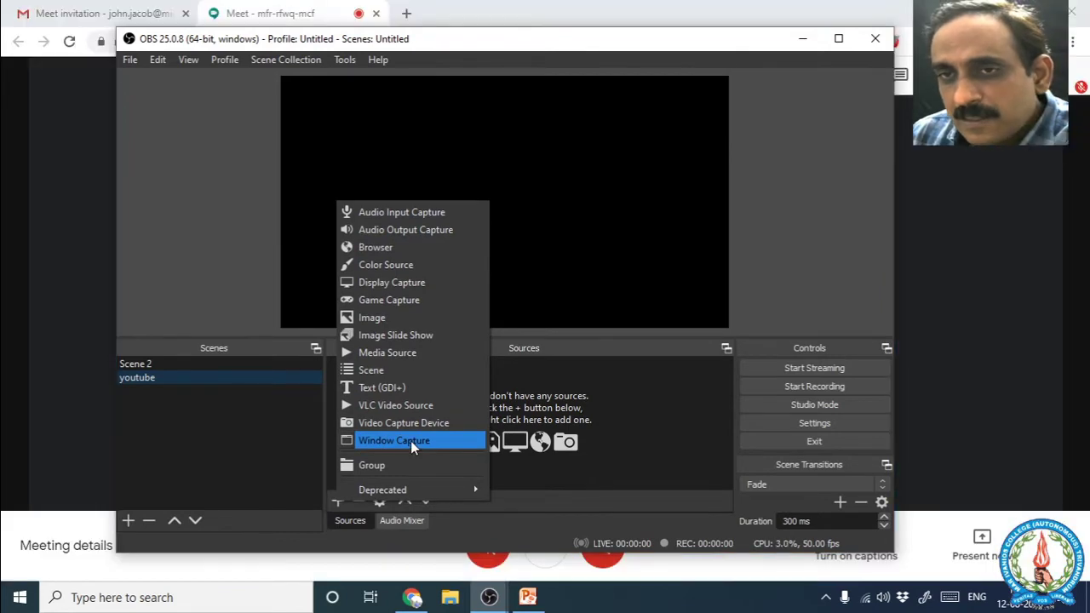
Add a Window Capture source named "Google meet" to the youtube scene, capturing the Chrome window with the Meet call.
click(410, 440)
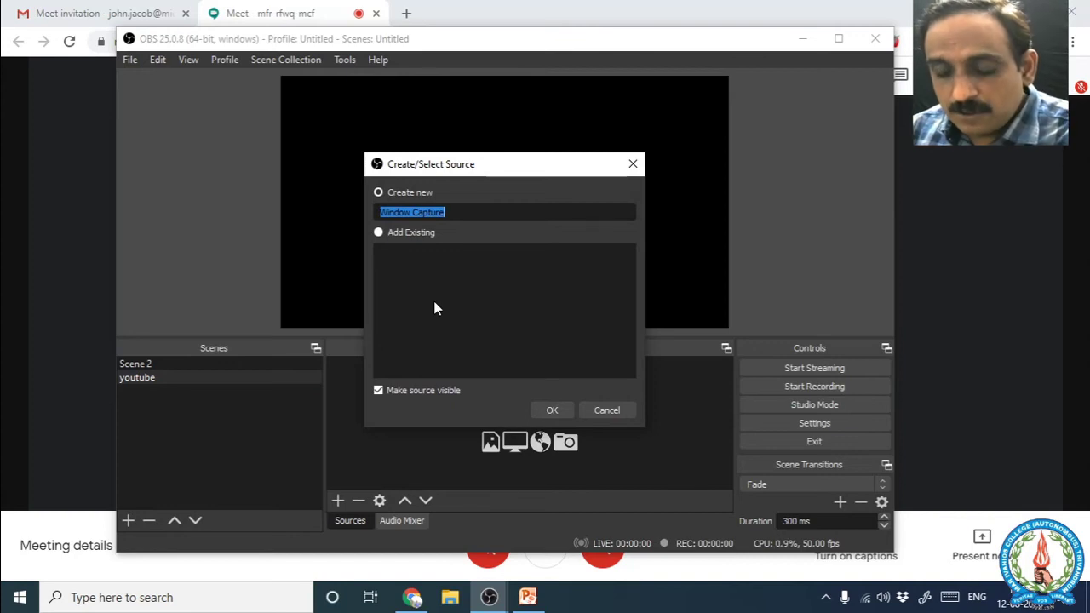
text(Google meet)
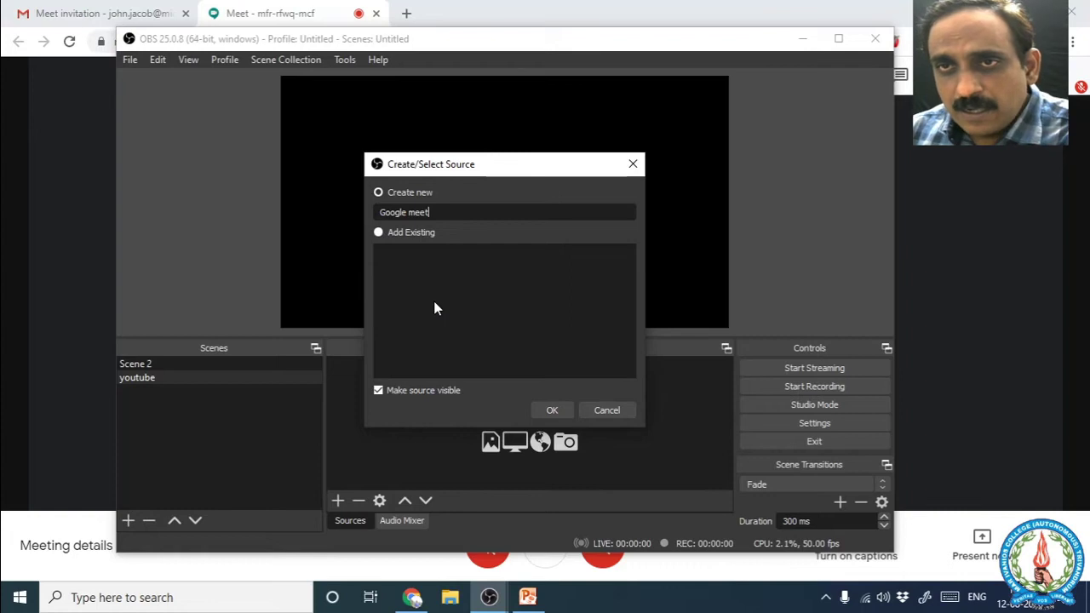
click(547, 409)
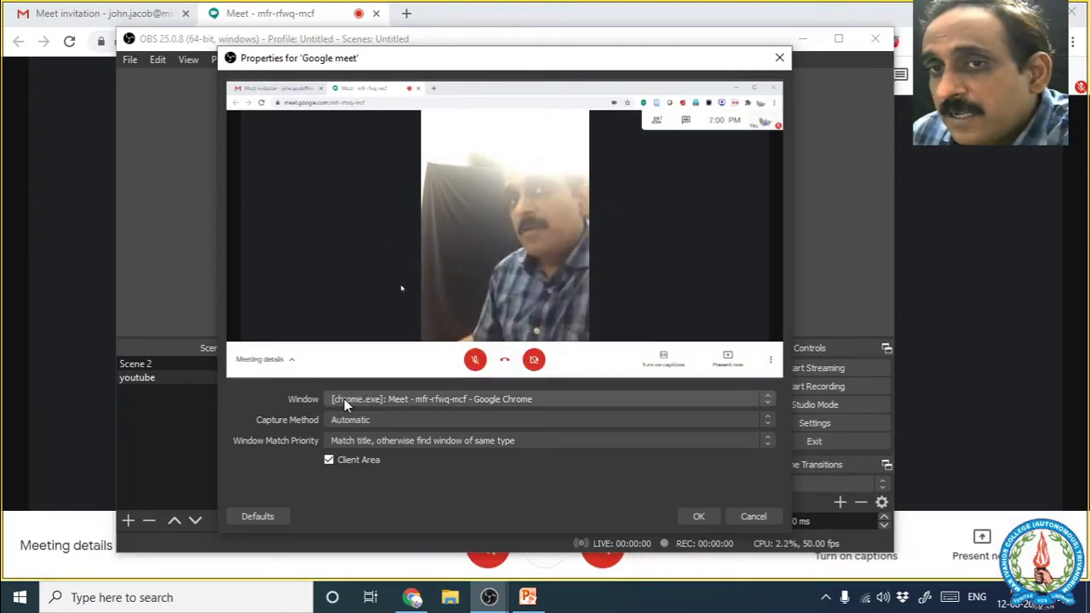
click(457, 404)
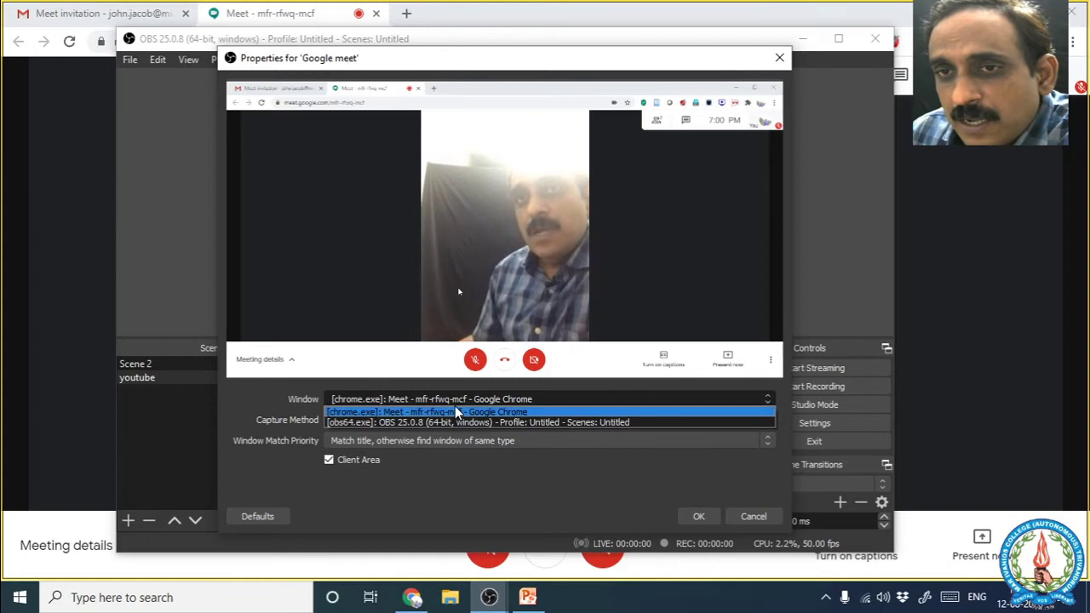
click(454, 412)
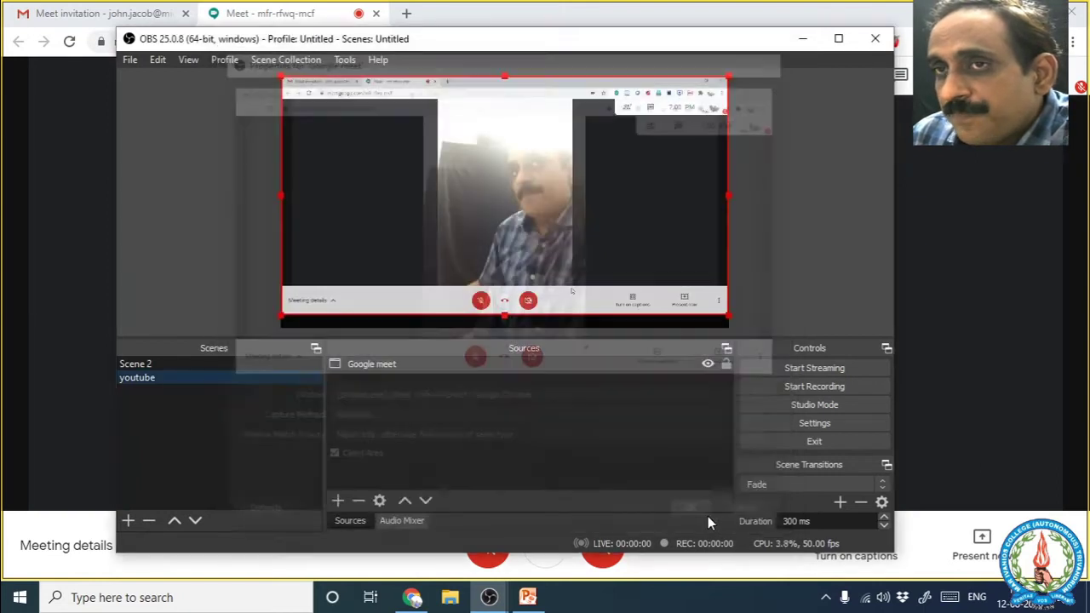
click(699, 516)
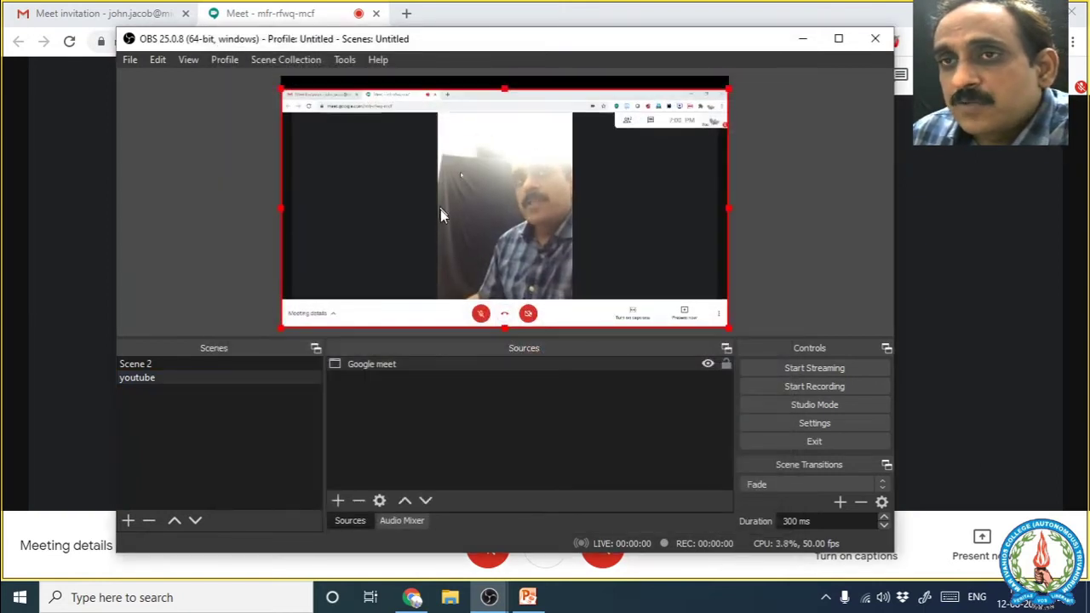
Move the Google meet capture in the youtube scene so it sits against the canvas's upper edge.
drag(432, 210, 406, 167)
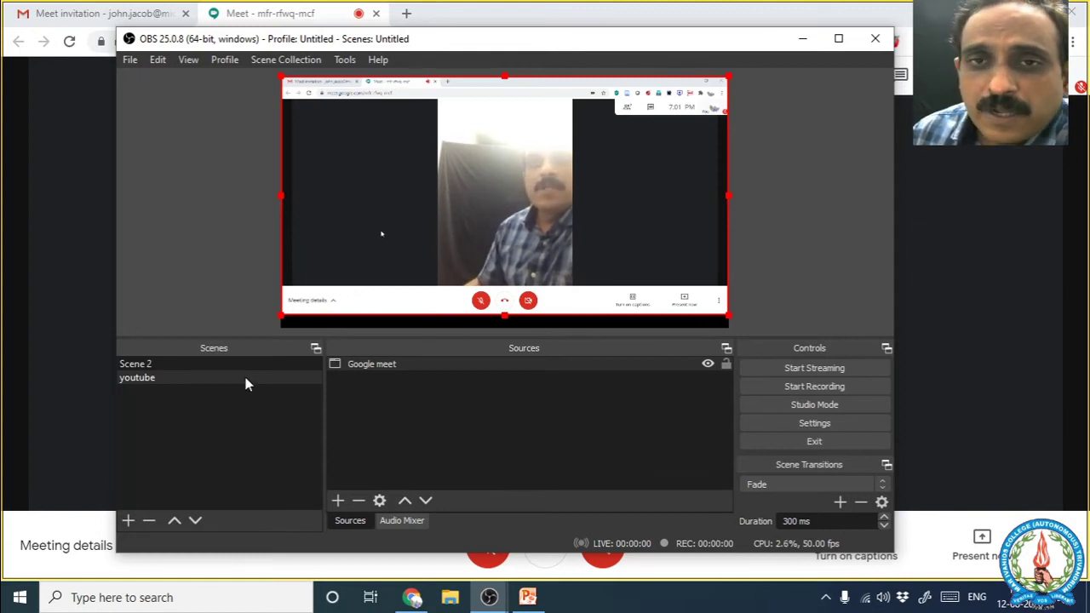
click(207, 386)
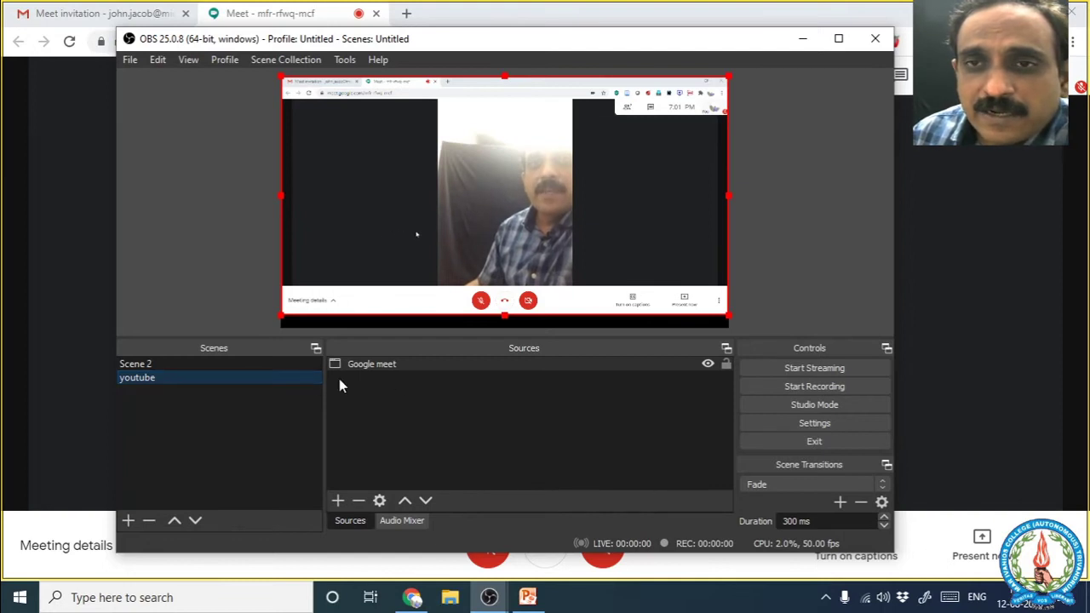
click(398, 363)
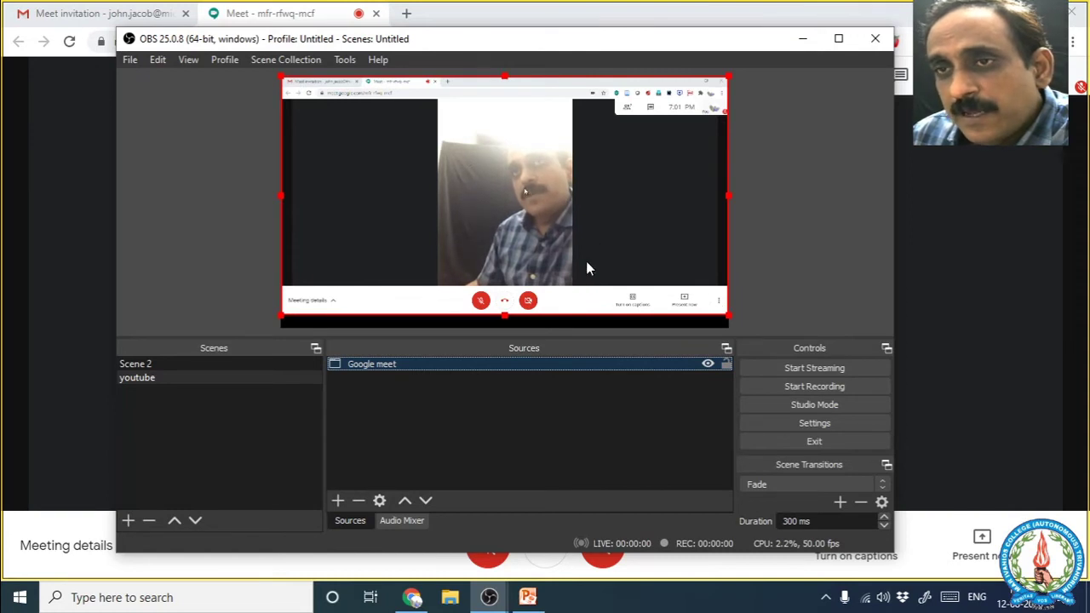
click(534, 208)
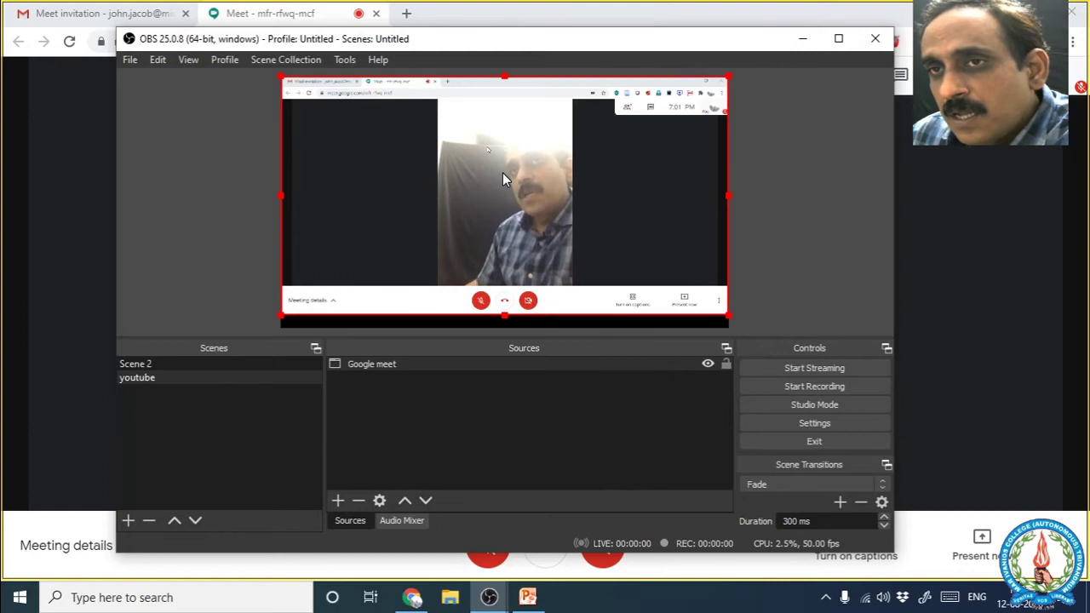
Fit the Google meet capture to the screen in the youtube scene and lock the source.
right_click(502, 173)
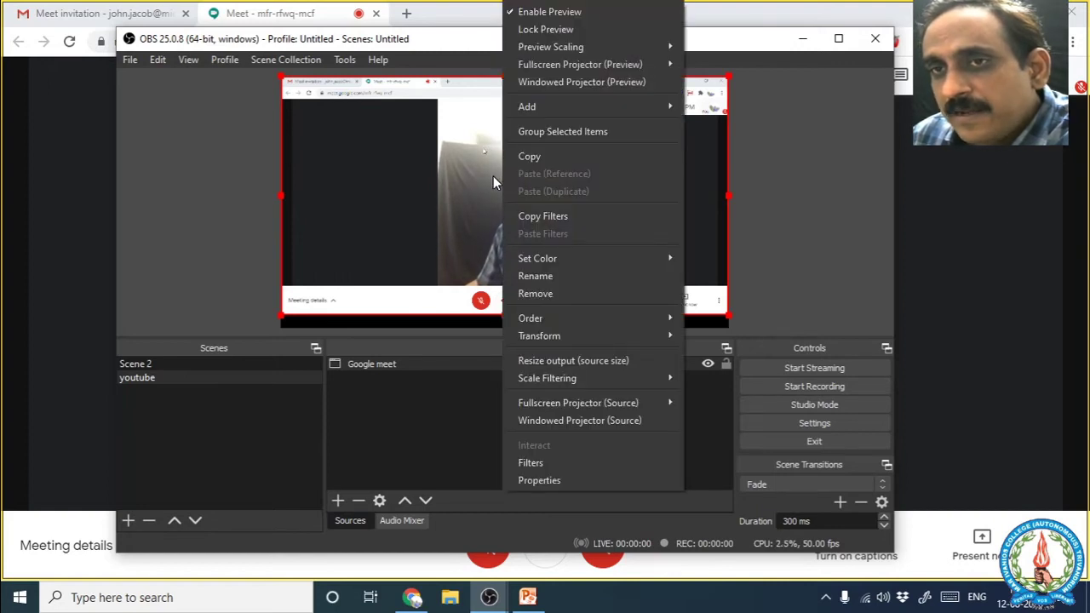
mouse_move(559, 339)
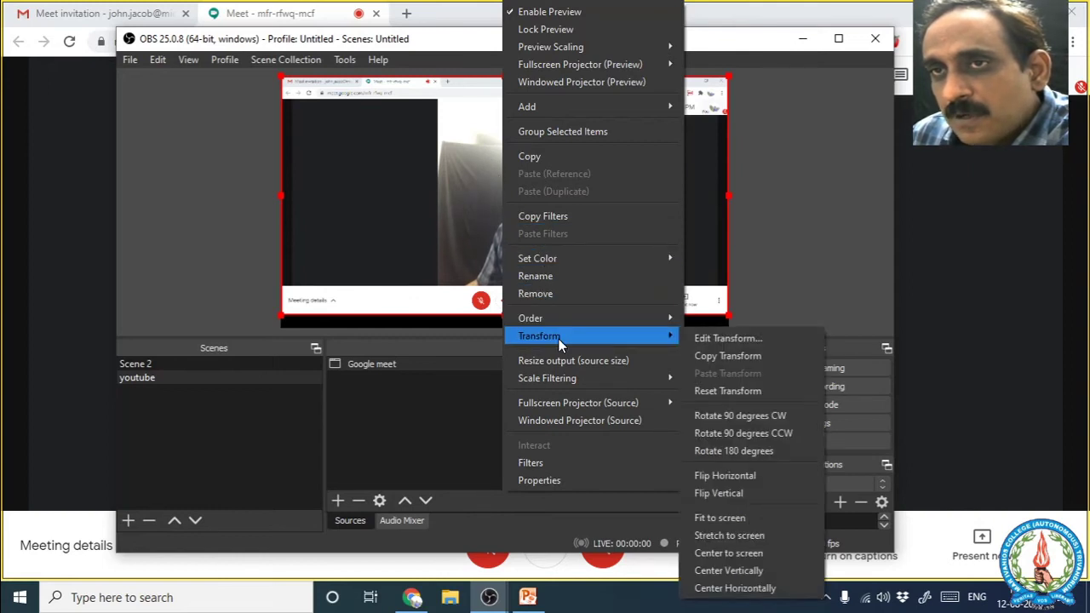
click(739, 517)
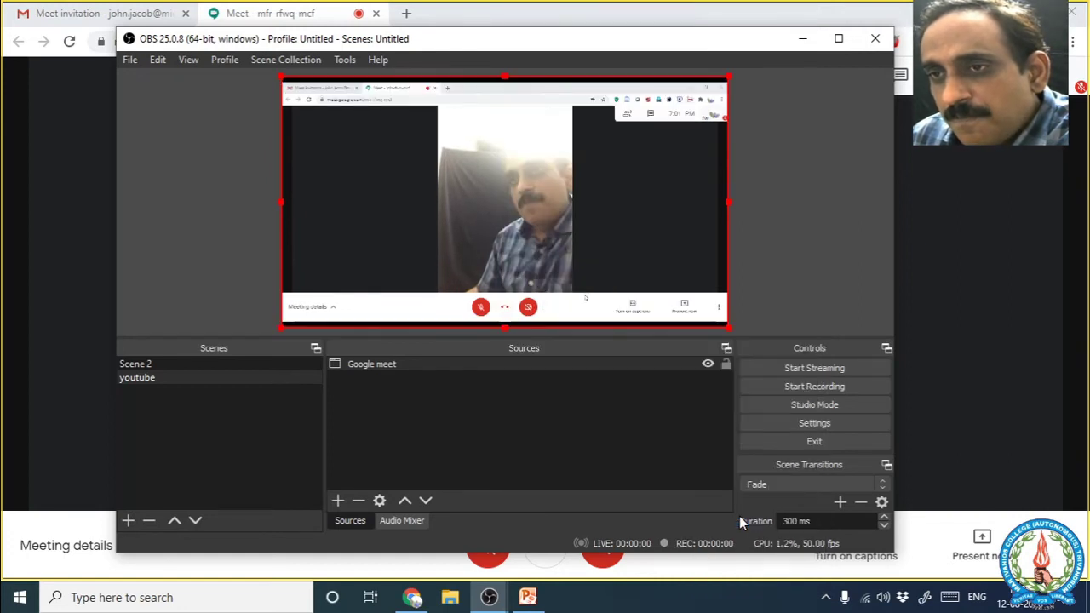
click(793, 236)
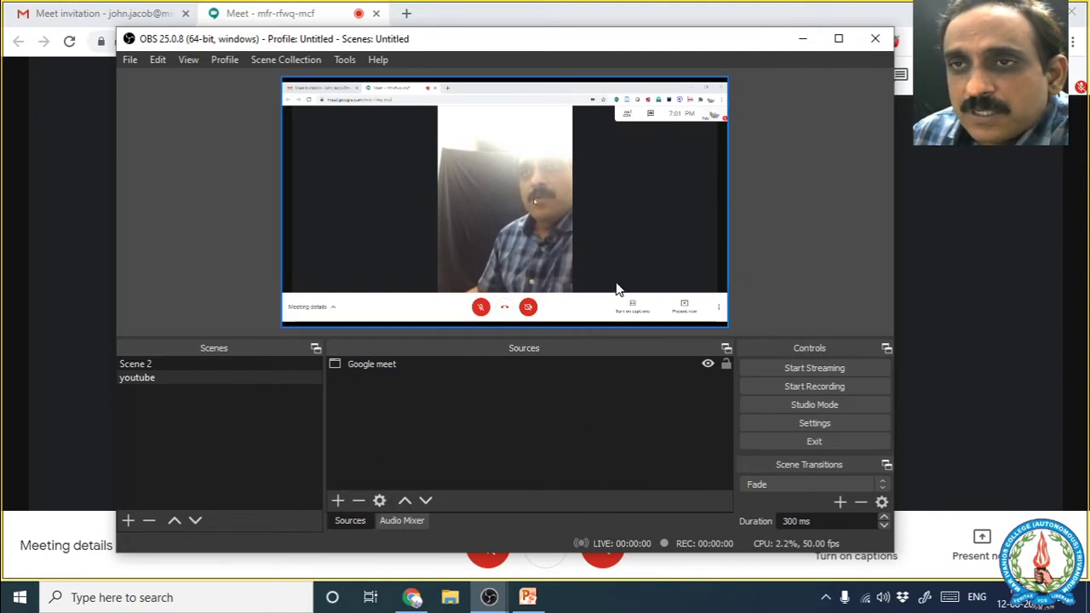
click(726, 365)
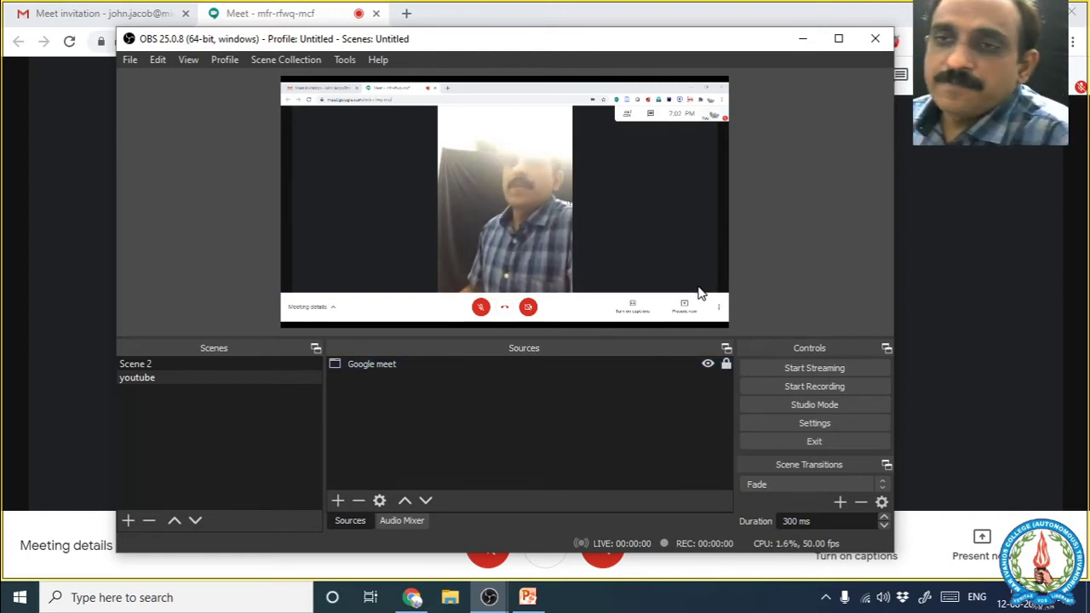
click(725, 366)
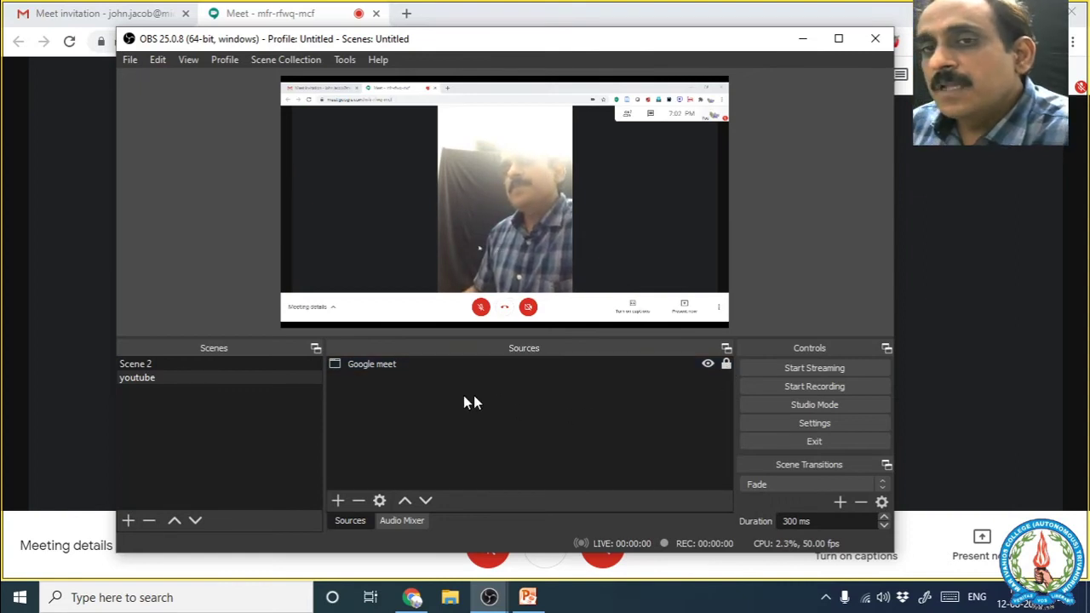
click(208, 377)
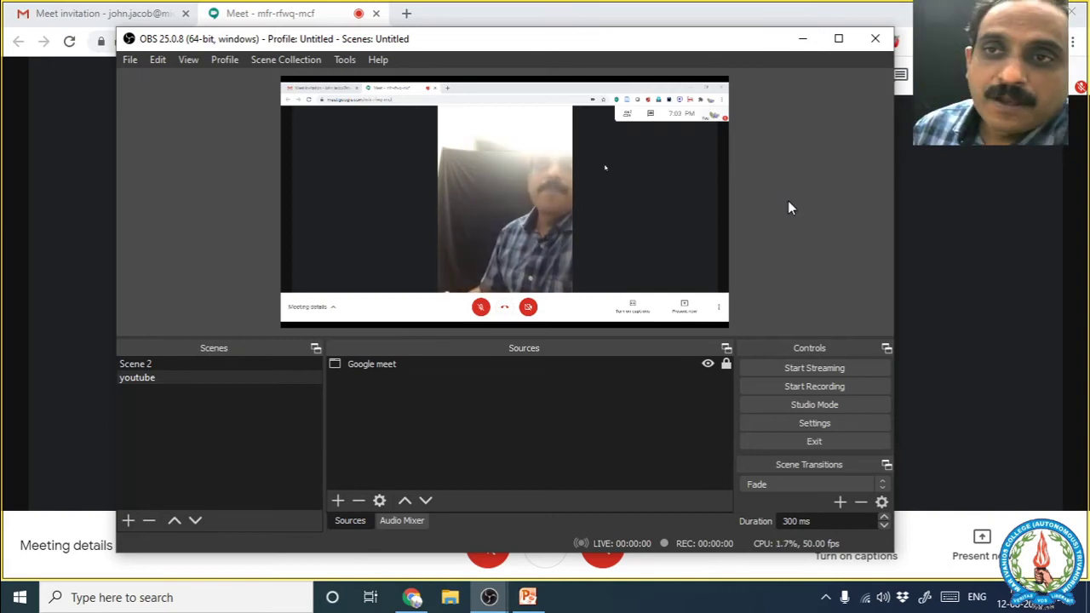
Switch to the YouTube channel in Chrome, open YouTube Studio and choose to go live.
click(805, 41)
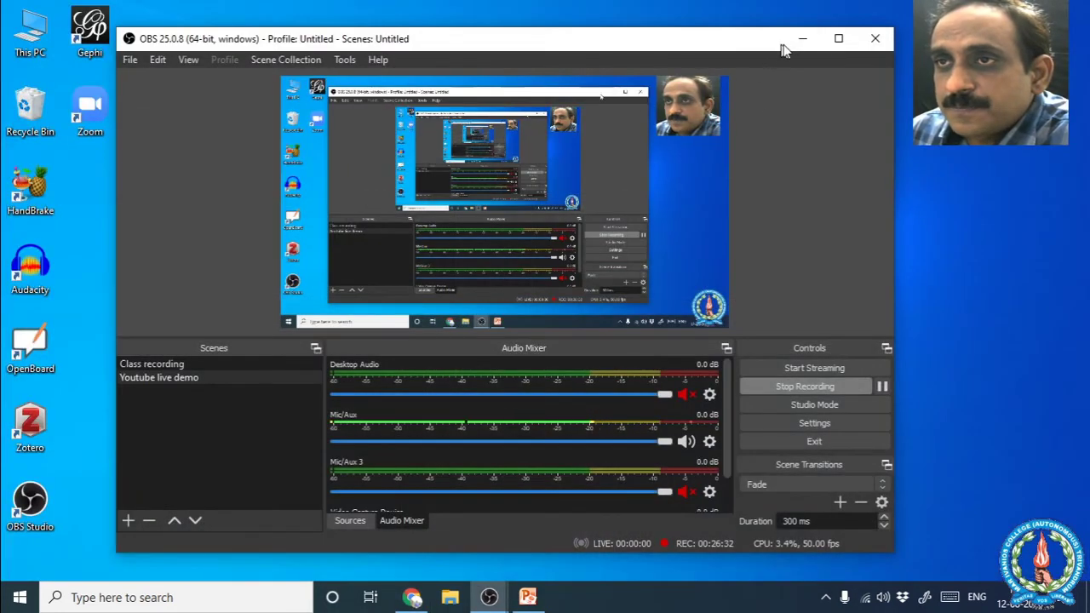
click(800, 40)
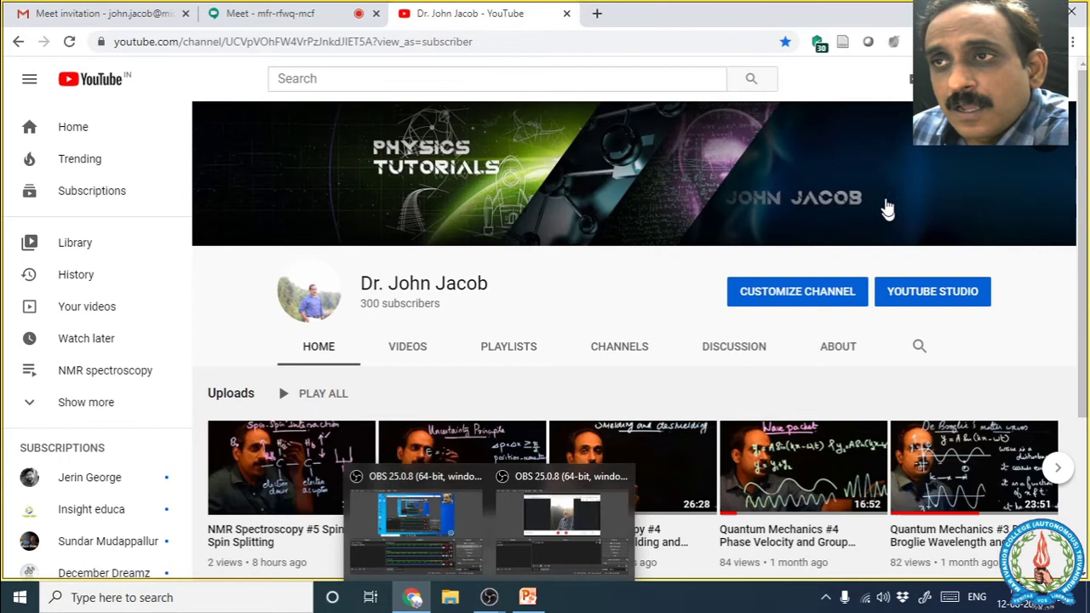
click(905, 302)
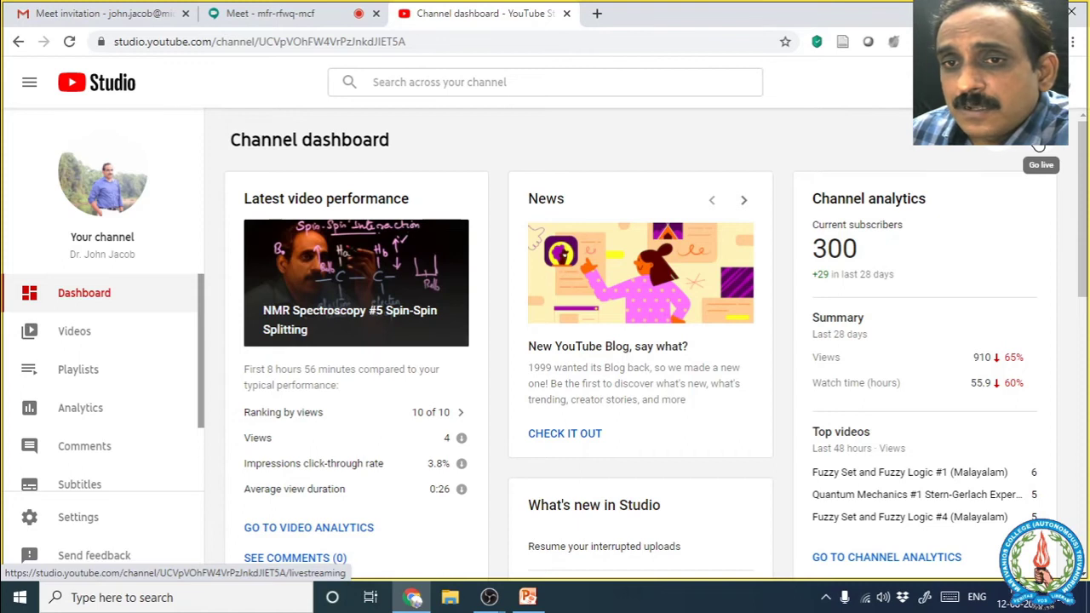
click(1038, 143)
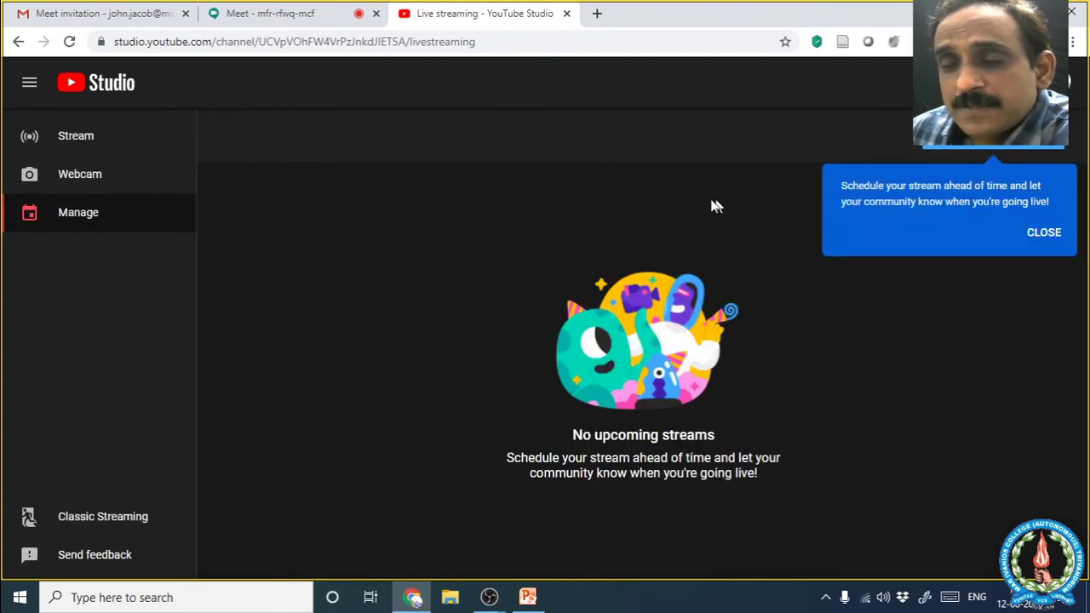
Open the Stream page of the live control room and dismiss the introductory tips.
click(1043, 234)
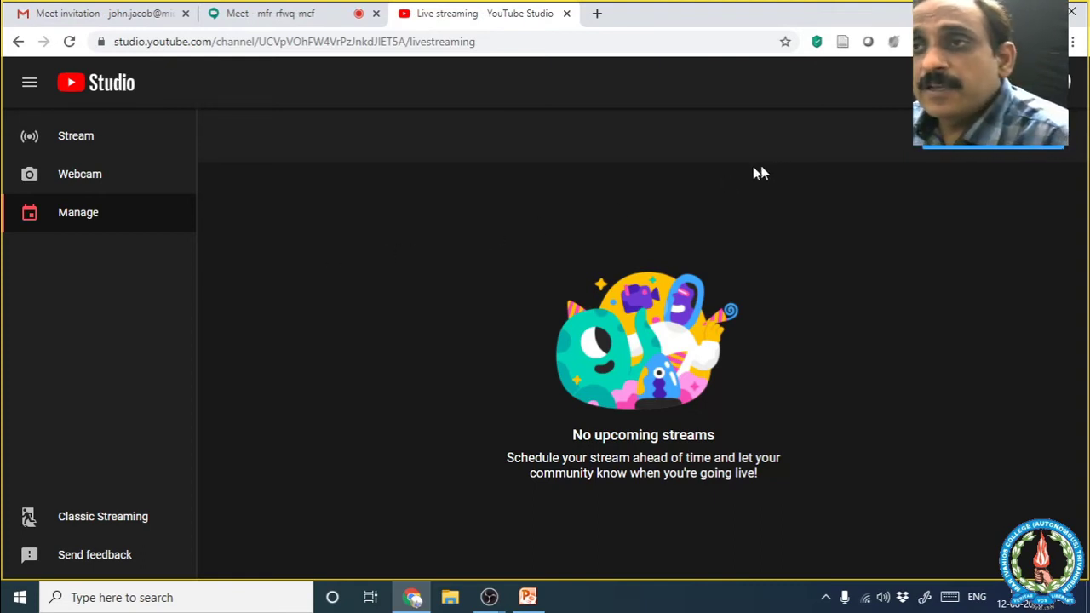
click(86, 138)
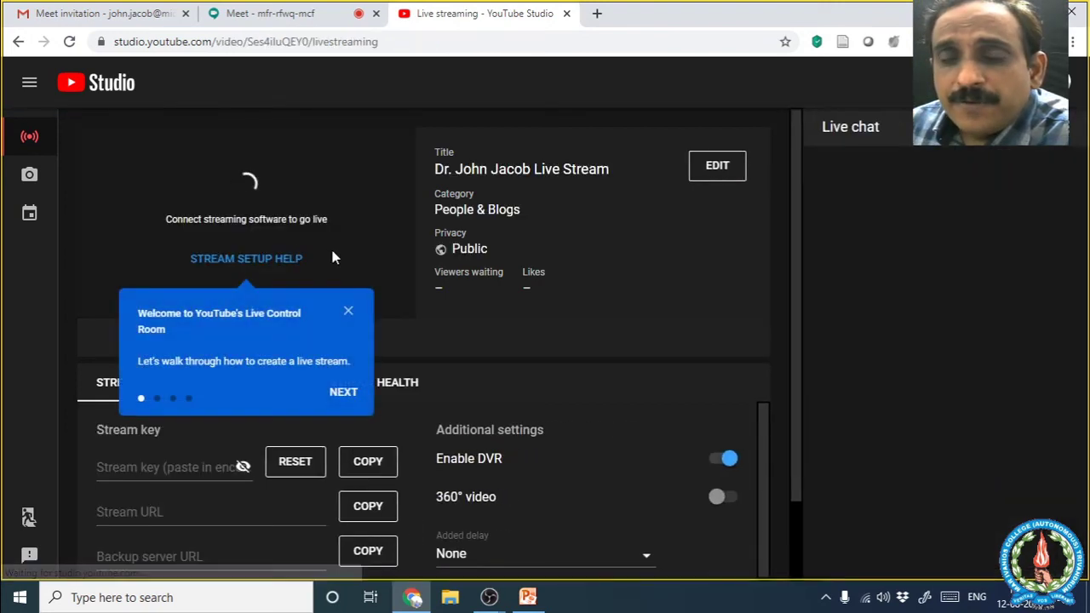
click(349, 310)
Look through the stream settings and copy the default stream key to the clipboard.
scroll(374, 447, down, 2)
scroll(349, 445, up, 2)
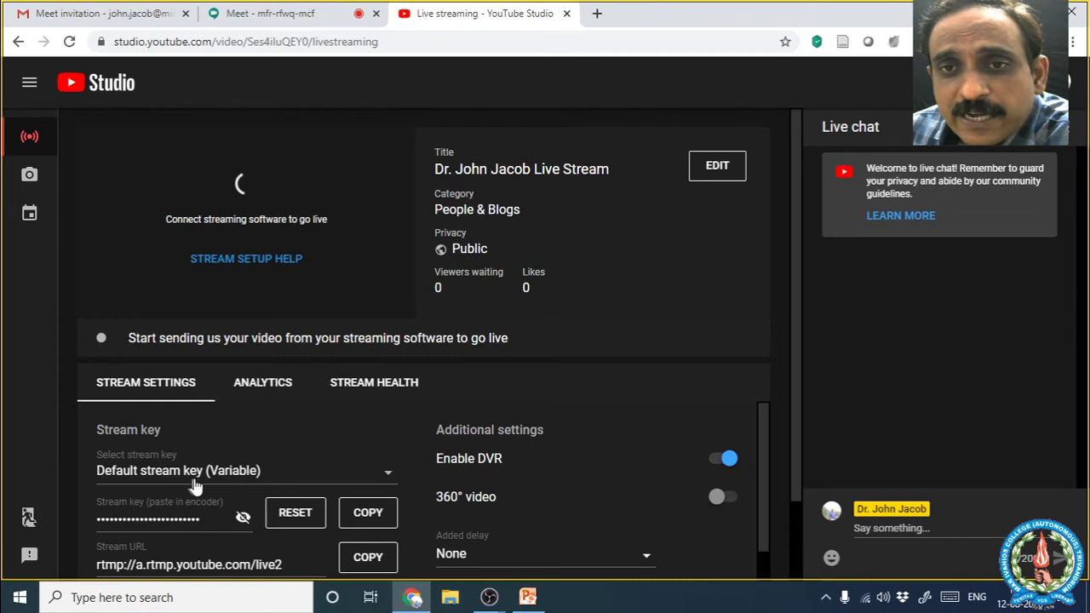
scroll(209, 484, down, 1)
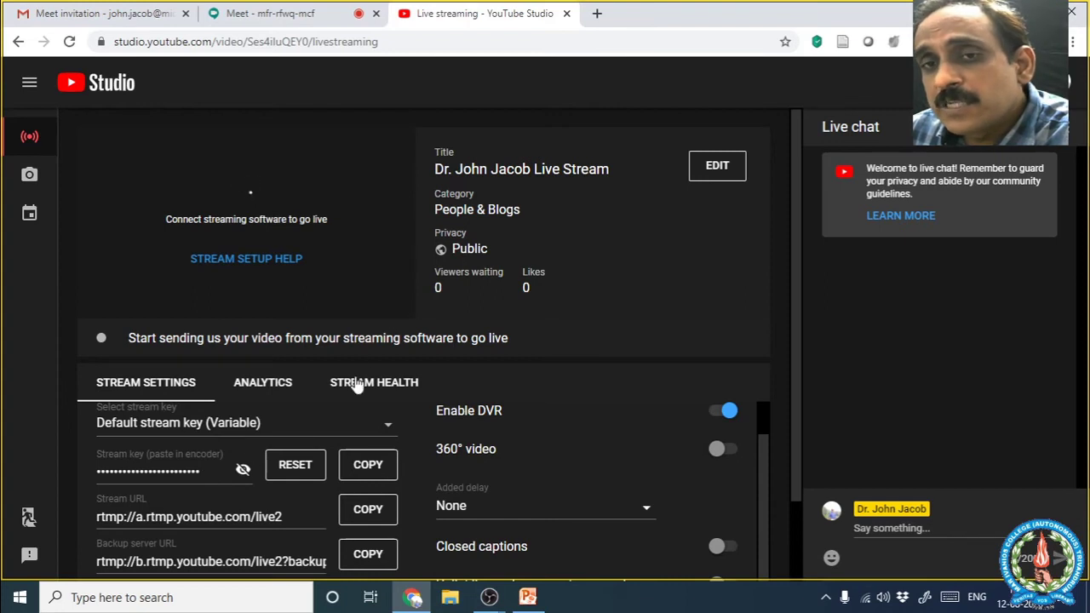
scroll(224, 423, down, 1)
scroll(223, 423, up, 1)
scroll(223, 452, down, 1)
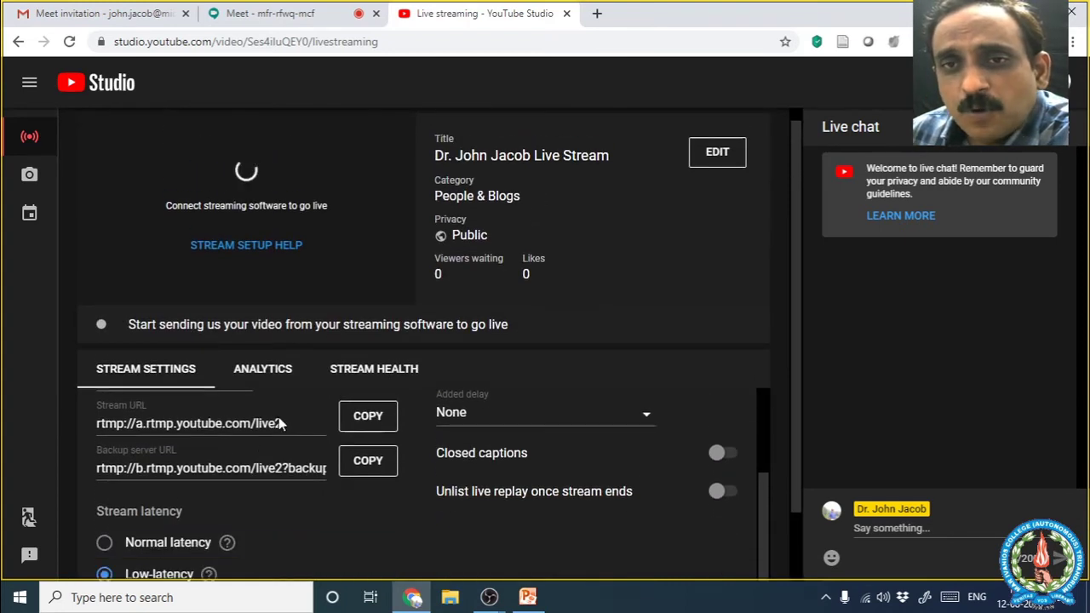
scroll(193, 484, up, 1)
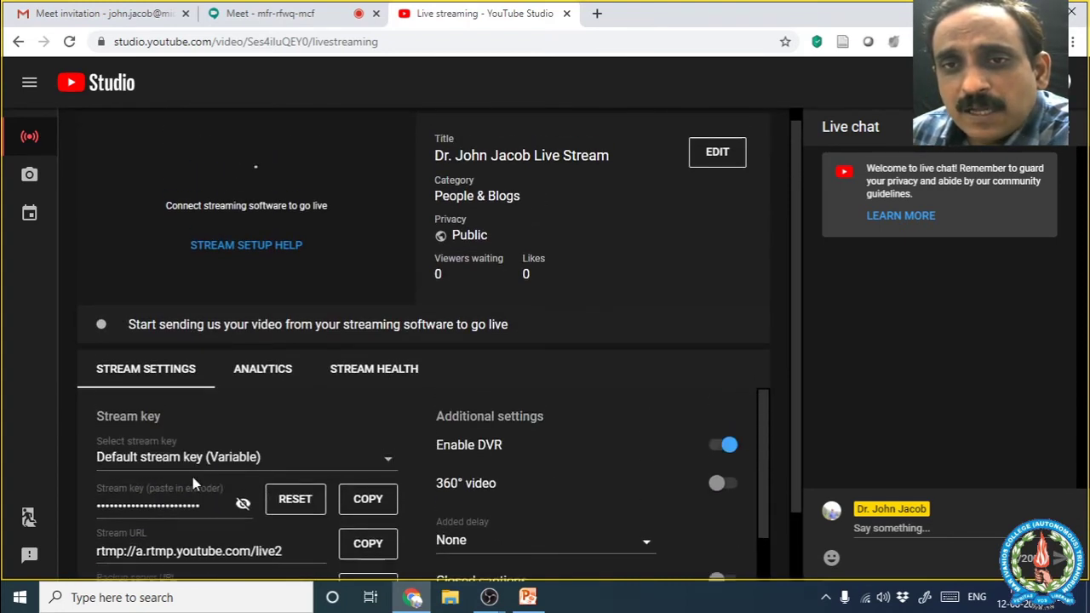
click(370, 500)
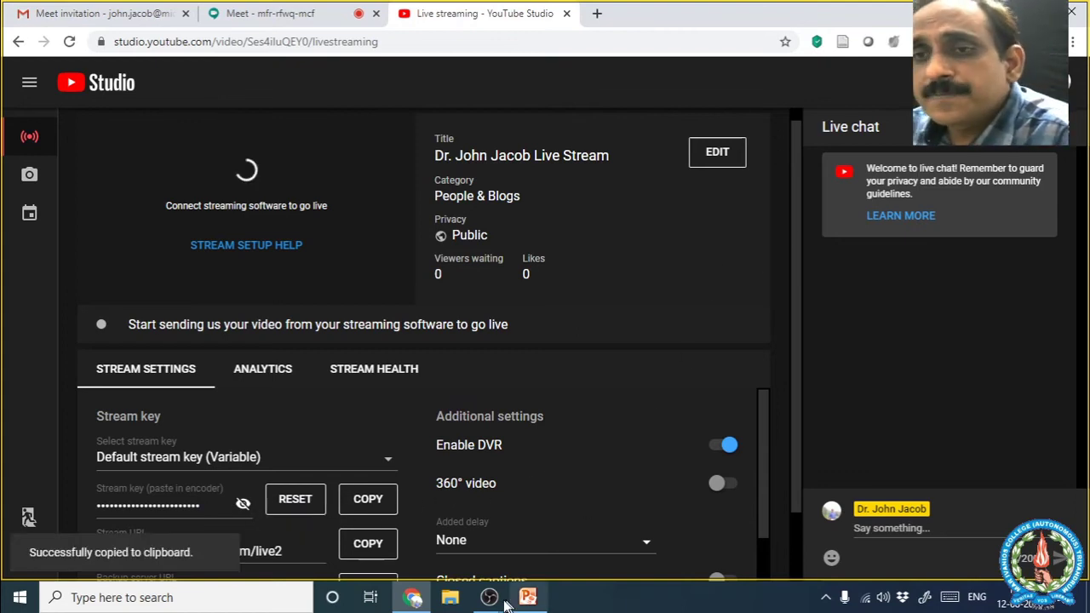
Switch to OBS, replace the stream key in the Stream settings with the copied YouTube stream key, and save the settings.
mouse_move(489, 600)
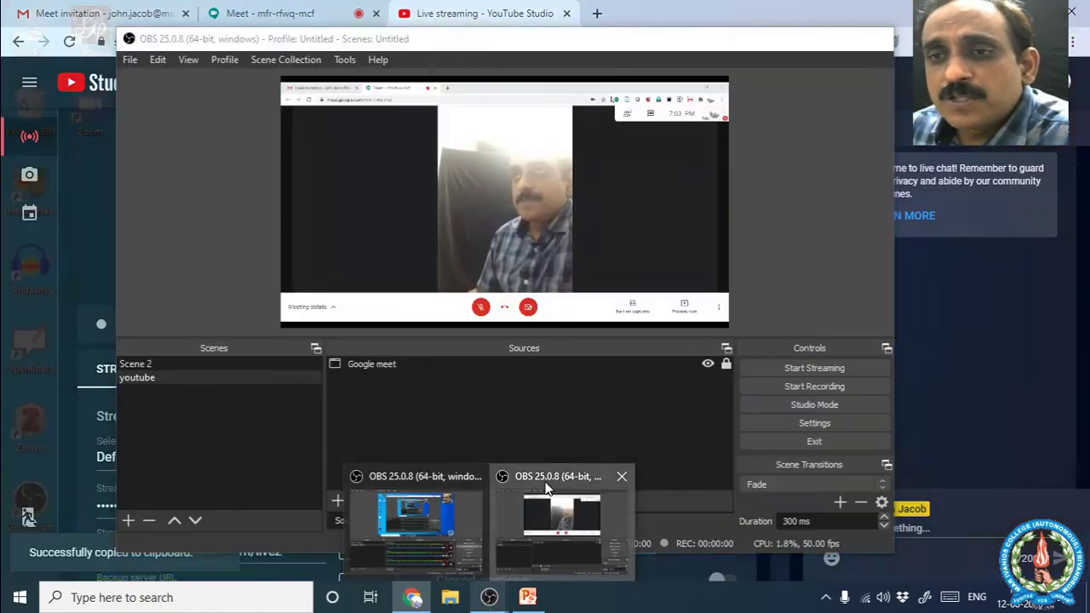
click(545, 490)
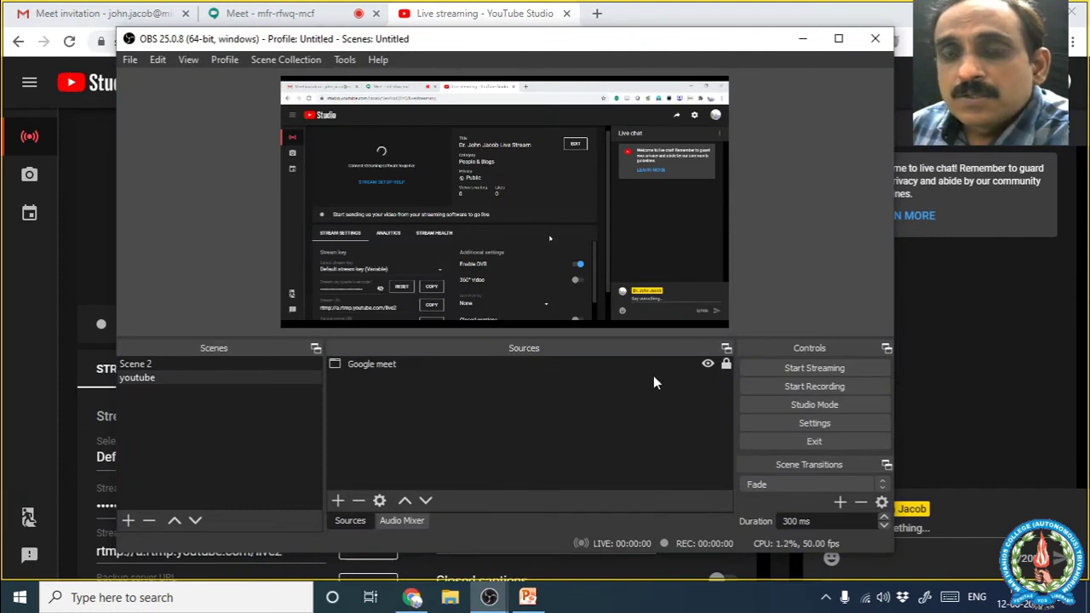
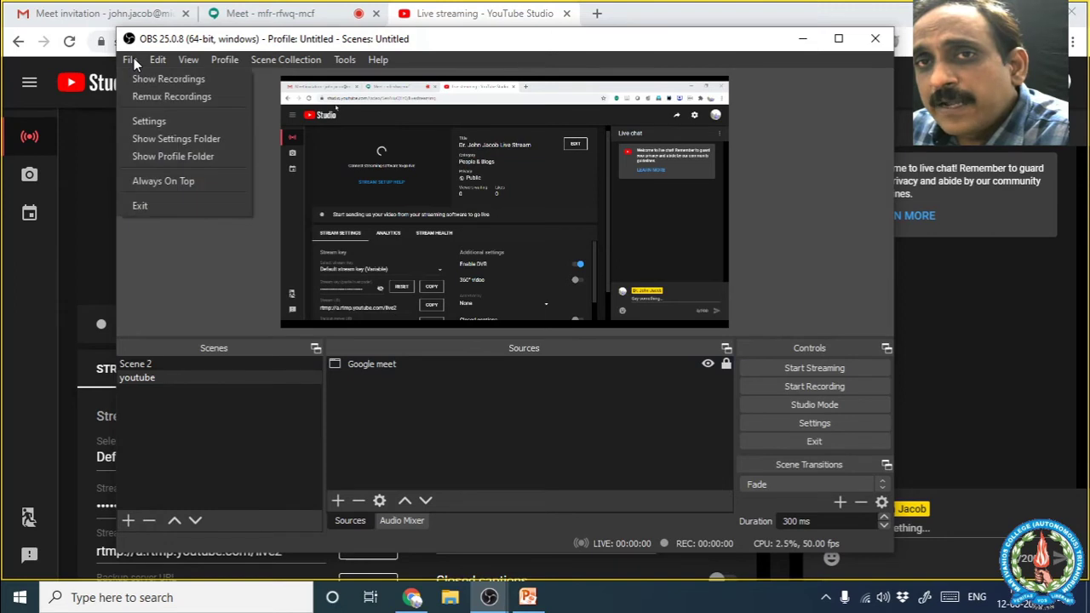
click(133, 127)
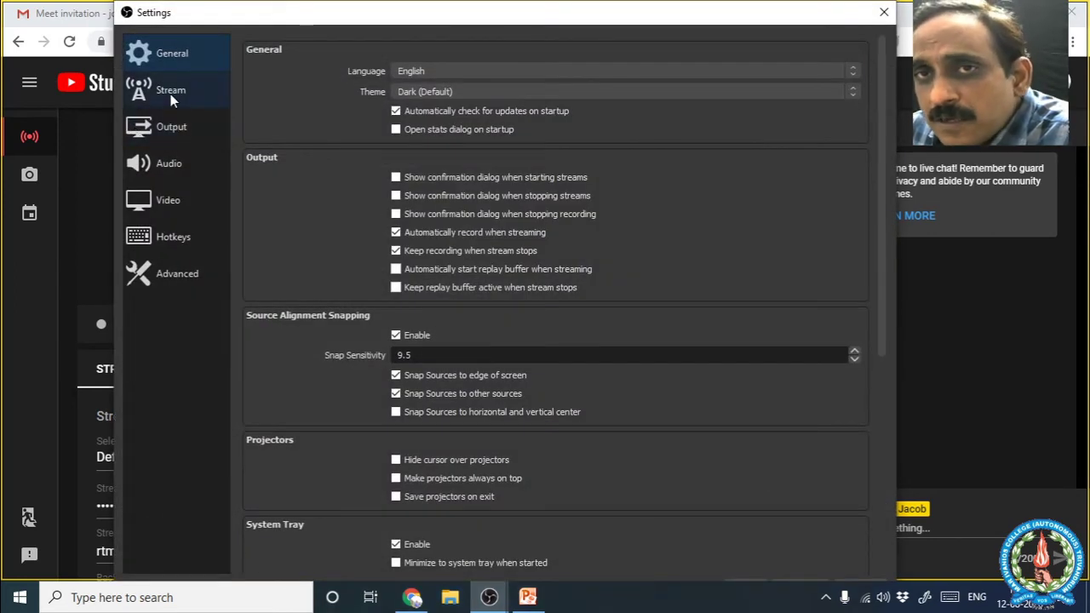
drag(885, 7, 553, 98)
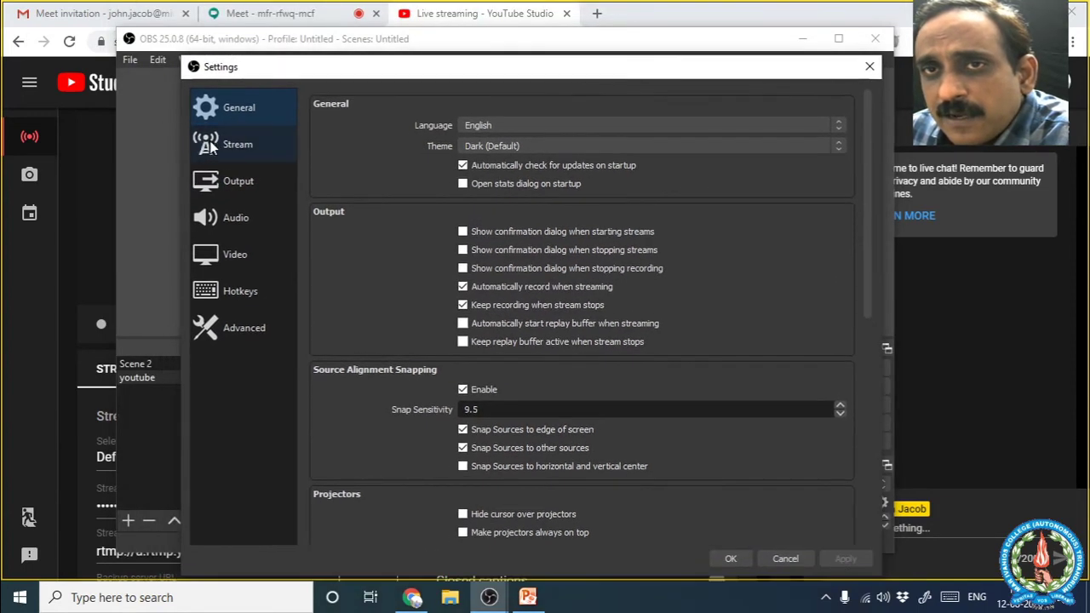
click(223, 144)
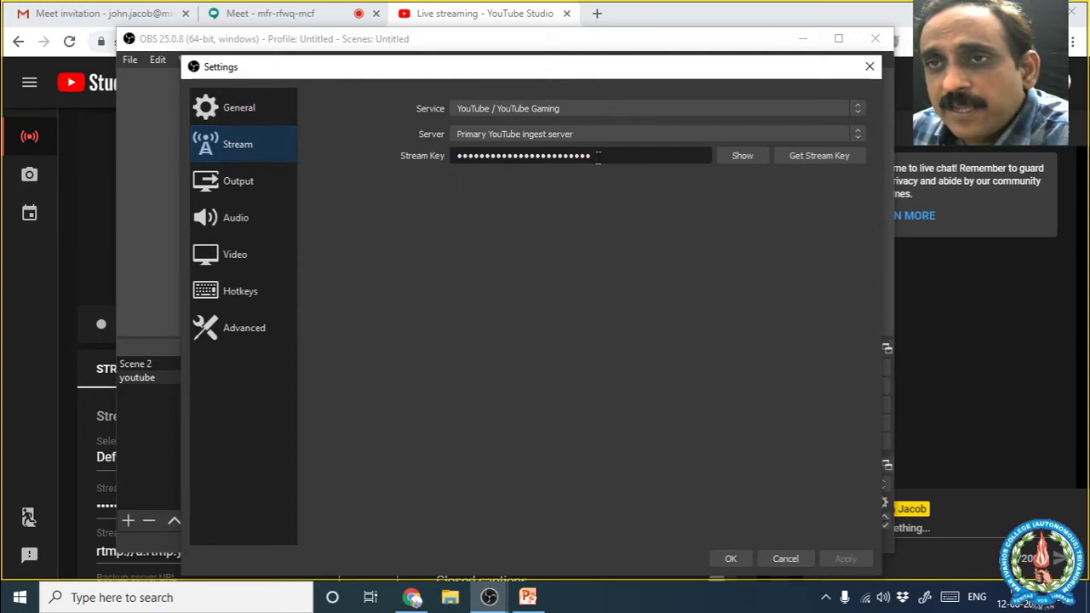
drag(598, 155, 454, 156)
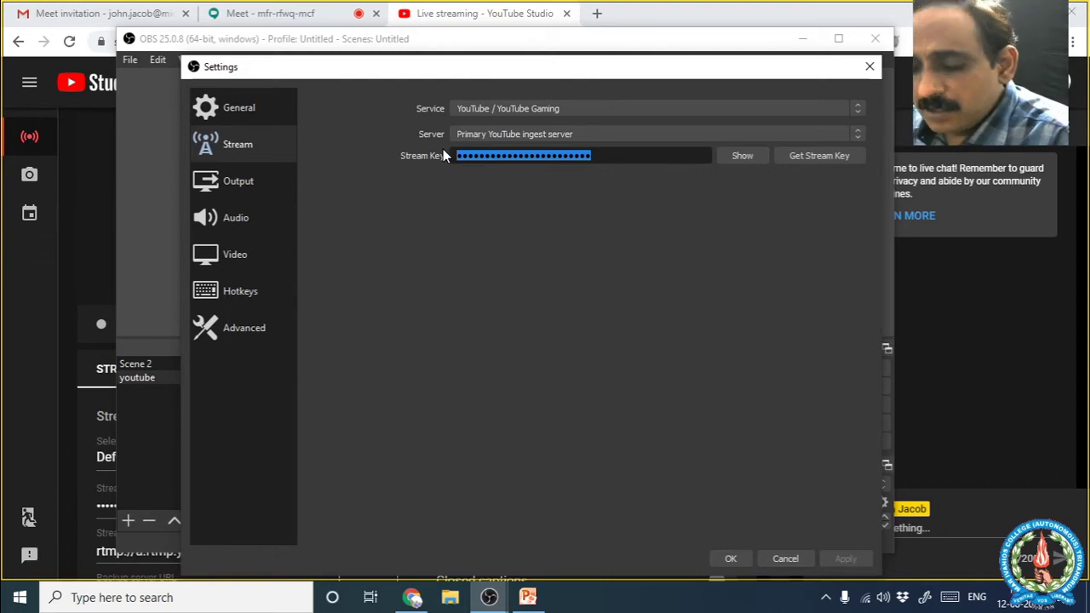
key(BackSpace)
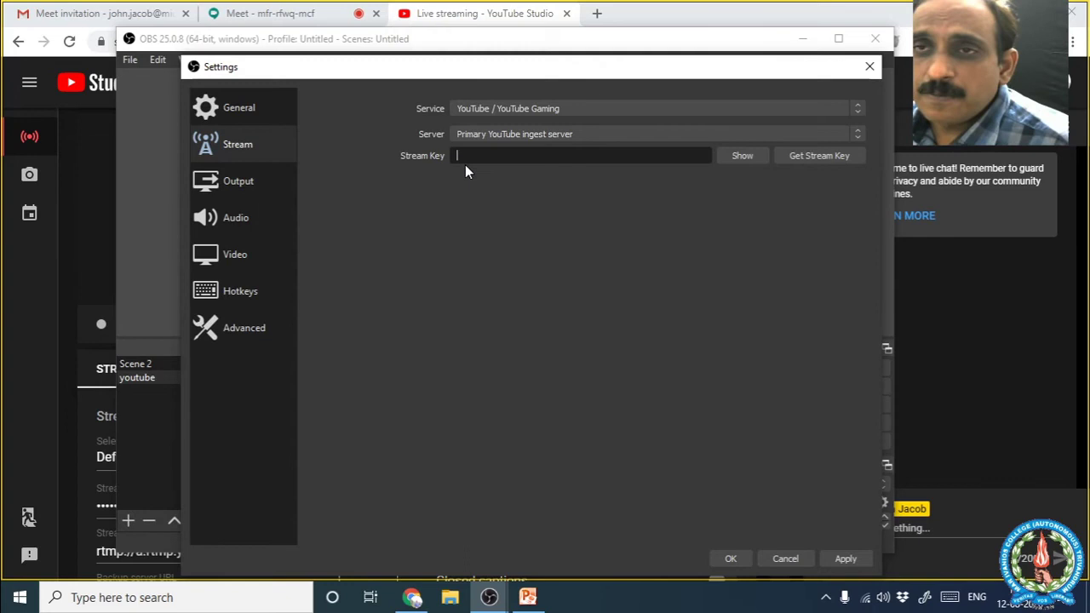
right_click(468, 156)
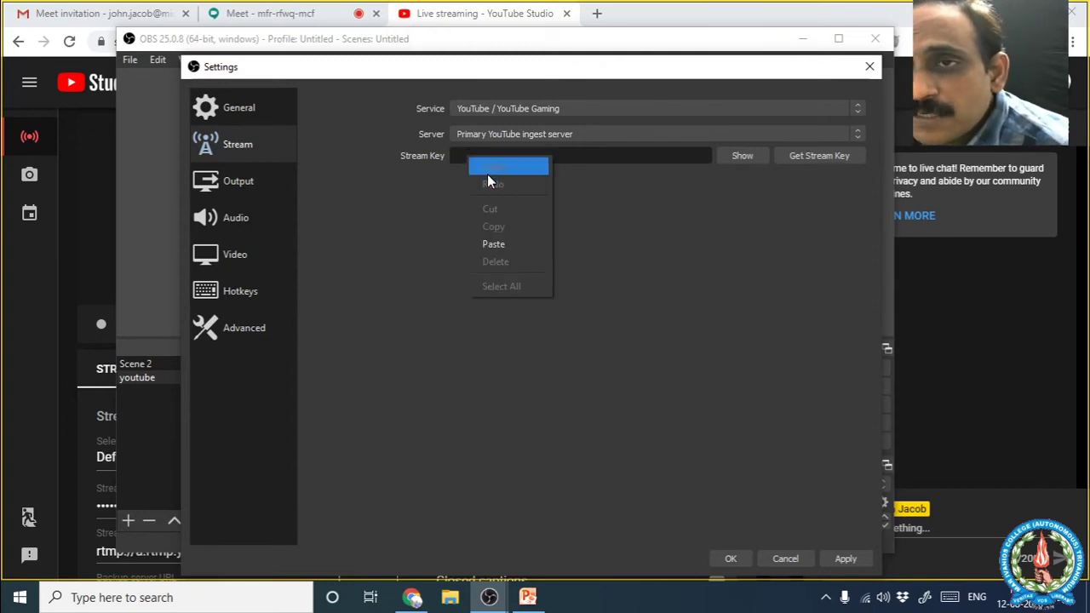
click(497, 237)
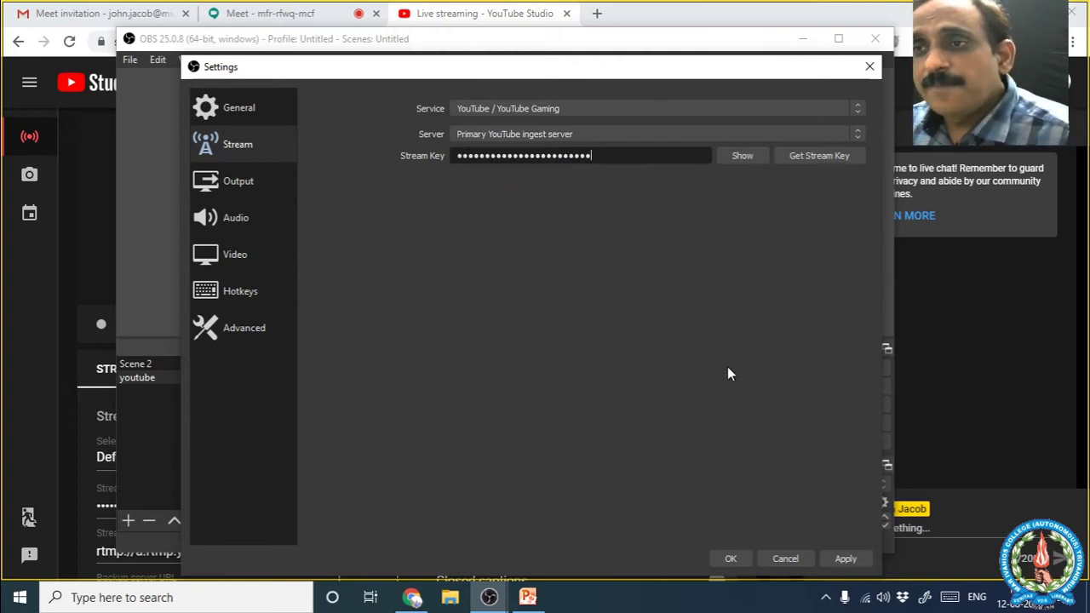
click(848, 558)
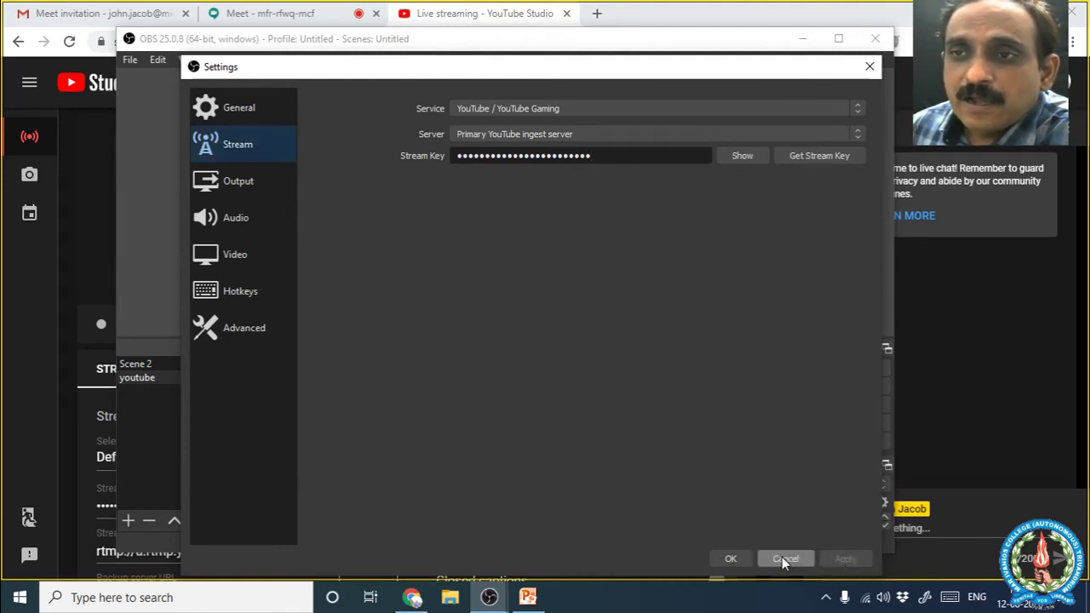
click(731, 559)
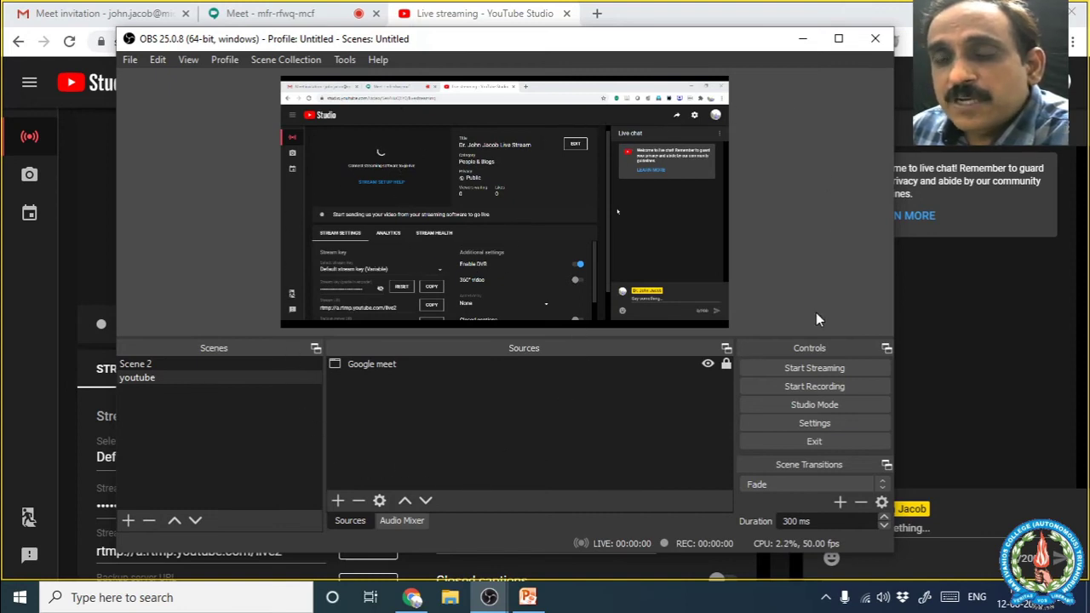
Bring the Google Meet call back into the capture, and mute Mic/Aux and Mic/Aux 3 in the audio mixer.
click(270, 13)
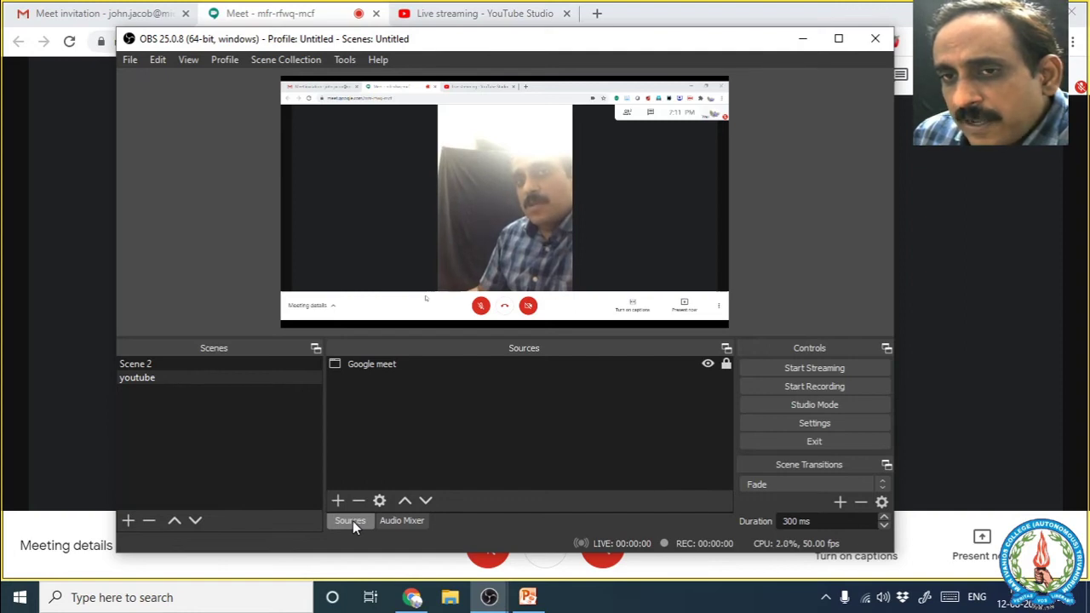
click(397, 522)
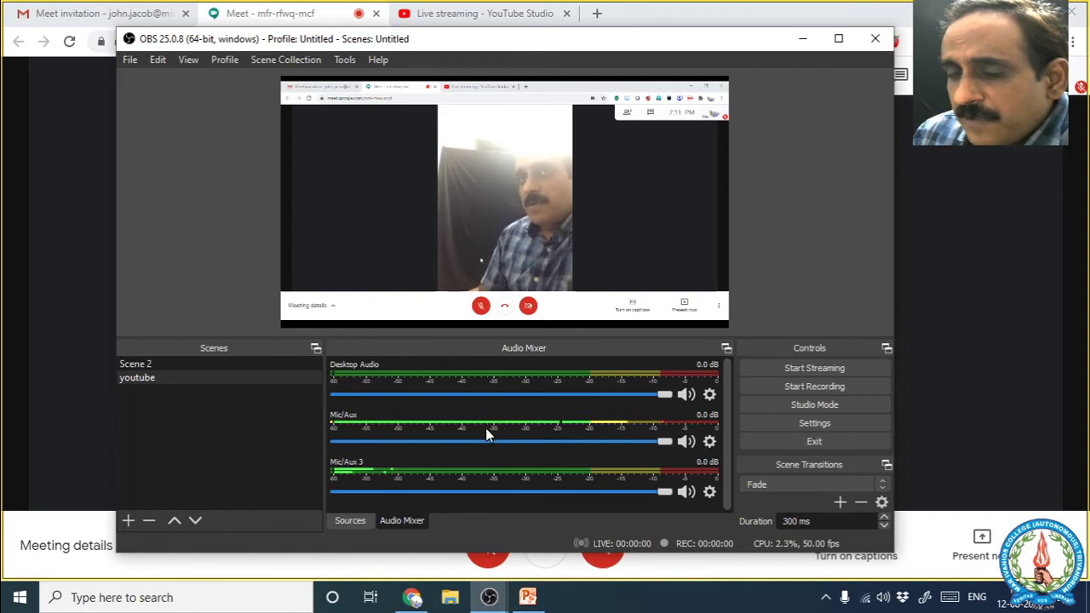
click(684, 440)
click(686, 492)
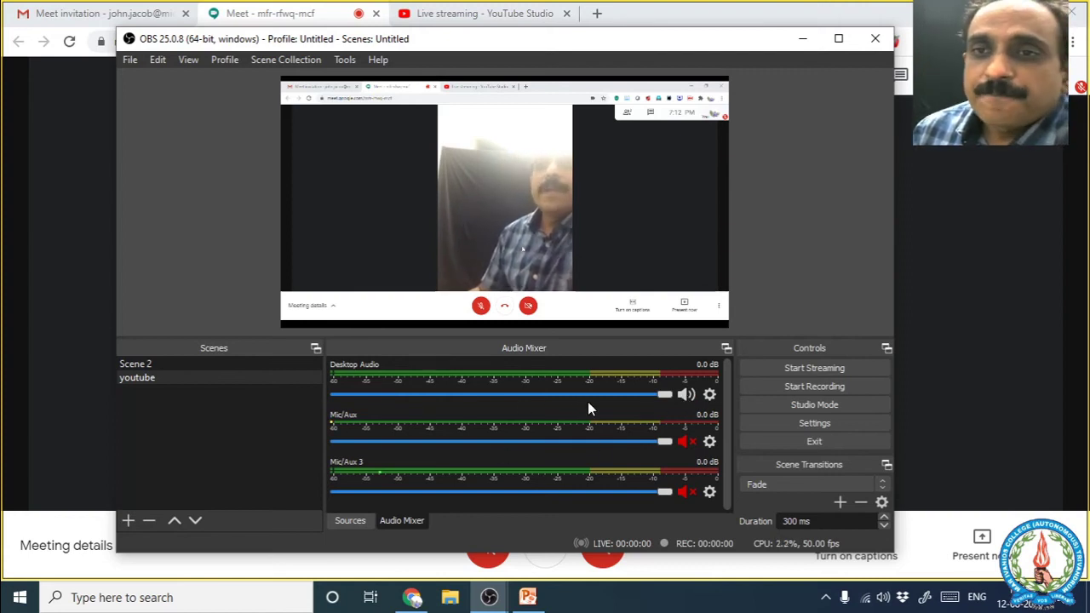
Start streaming the youtube scene from OBS, and switch to the YouTube Studio live streaming page in Chrome.
click(810, 369)
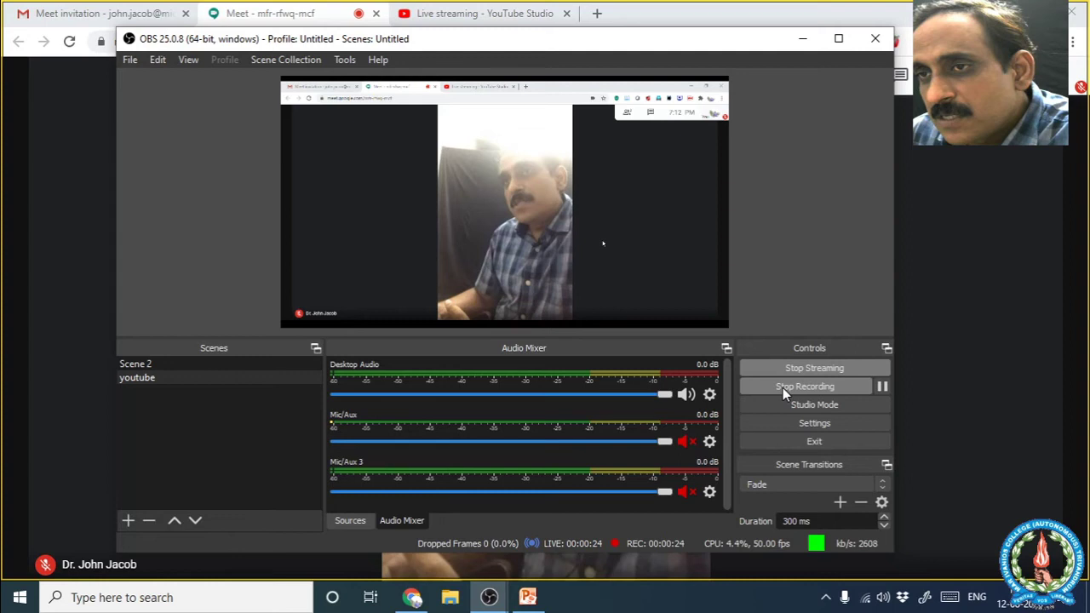
click(128, 60)
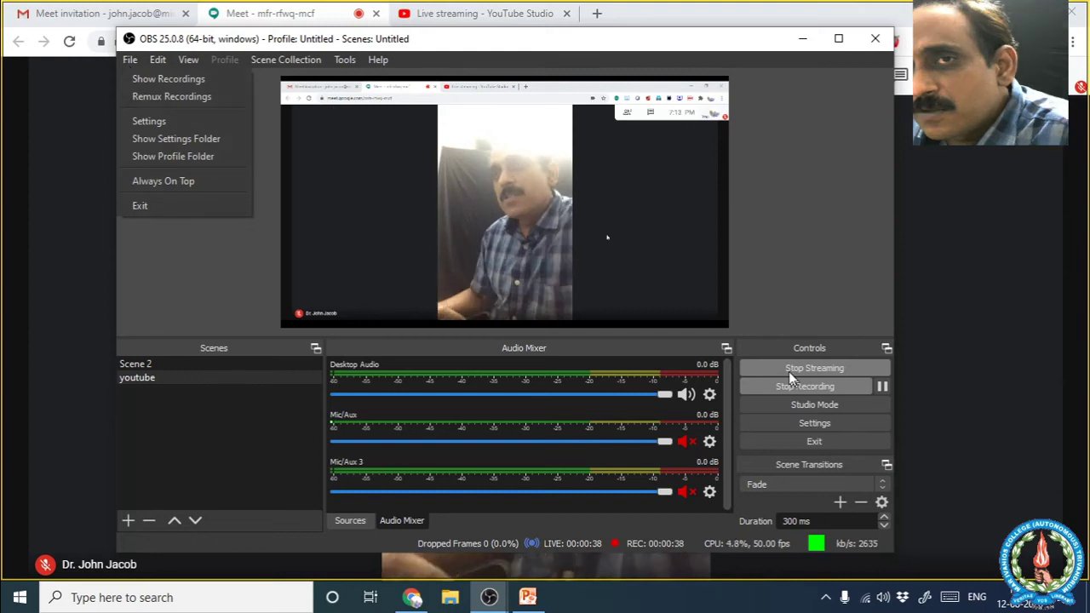
click(475, 14)
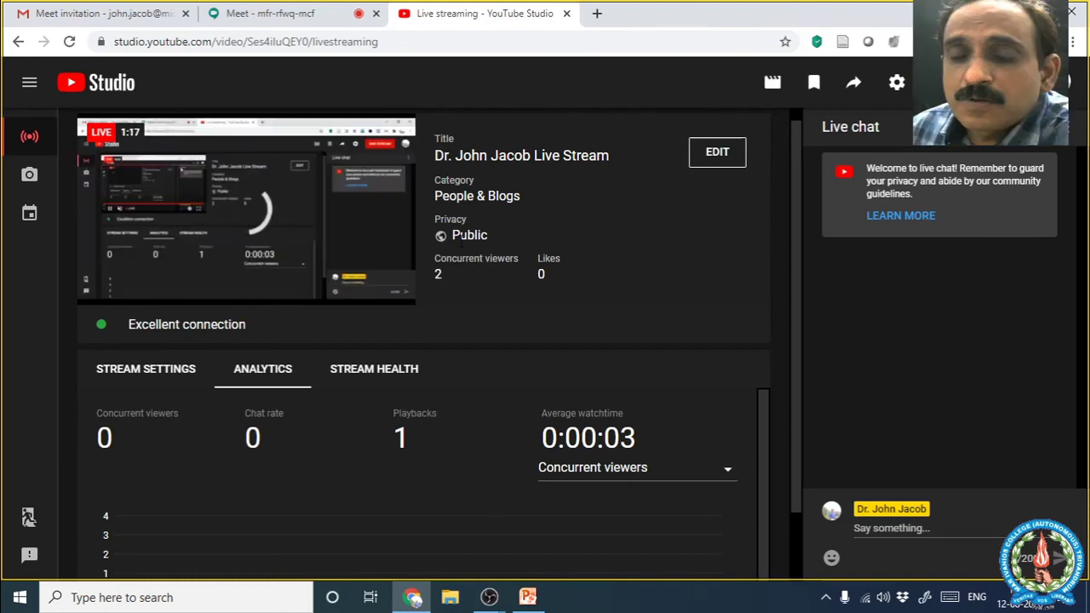
Switch back to the OBS window with the youtube scene and stop streaming.
mouse_move(555, 490)
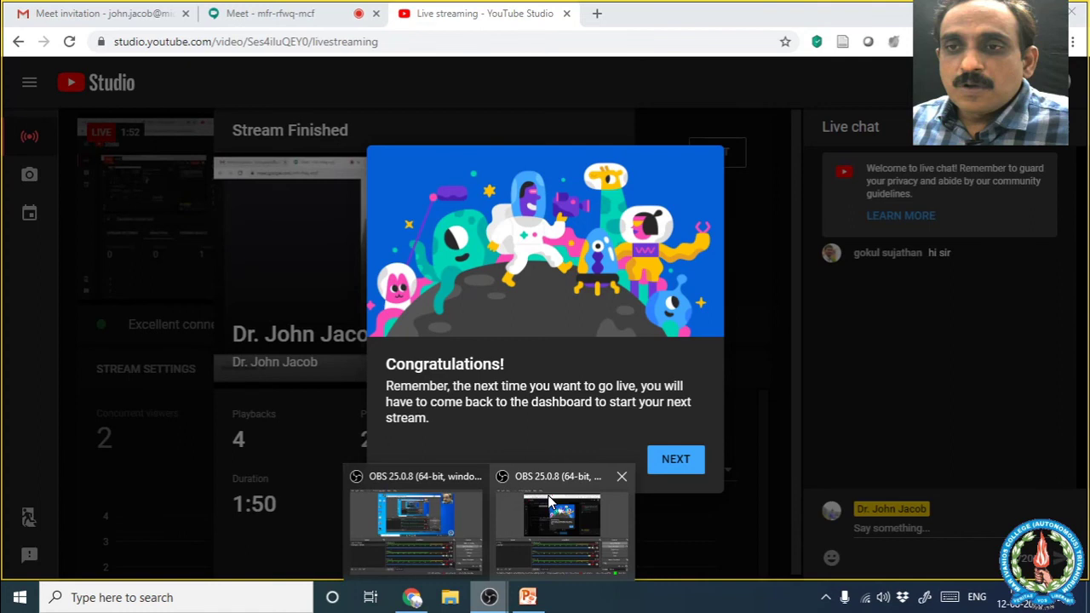
click(547, 495)
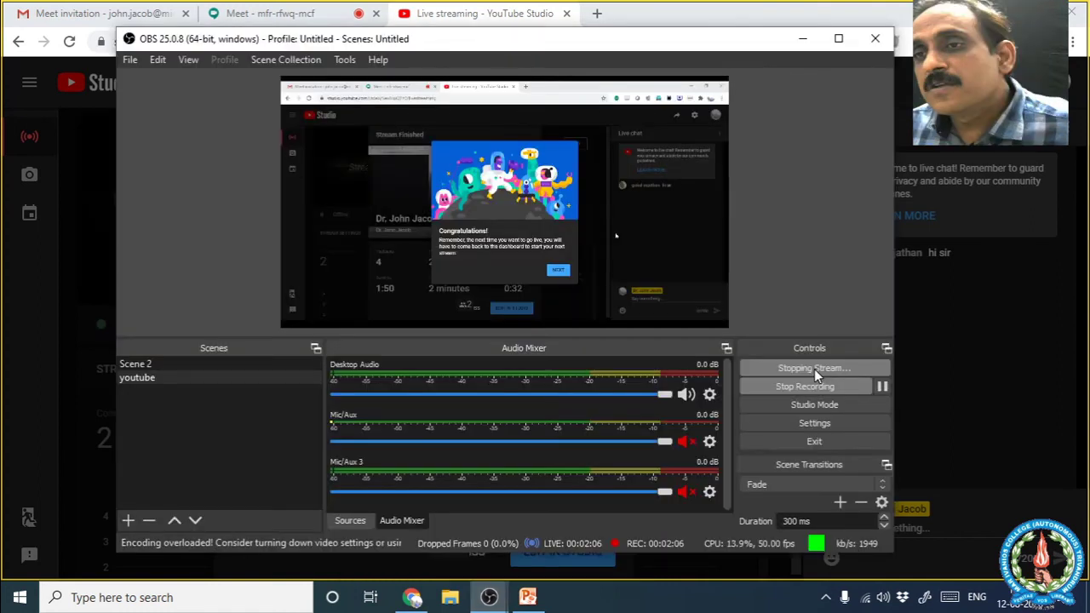